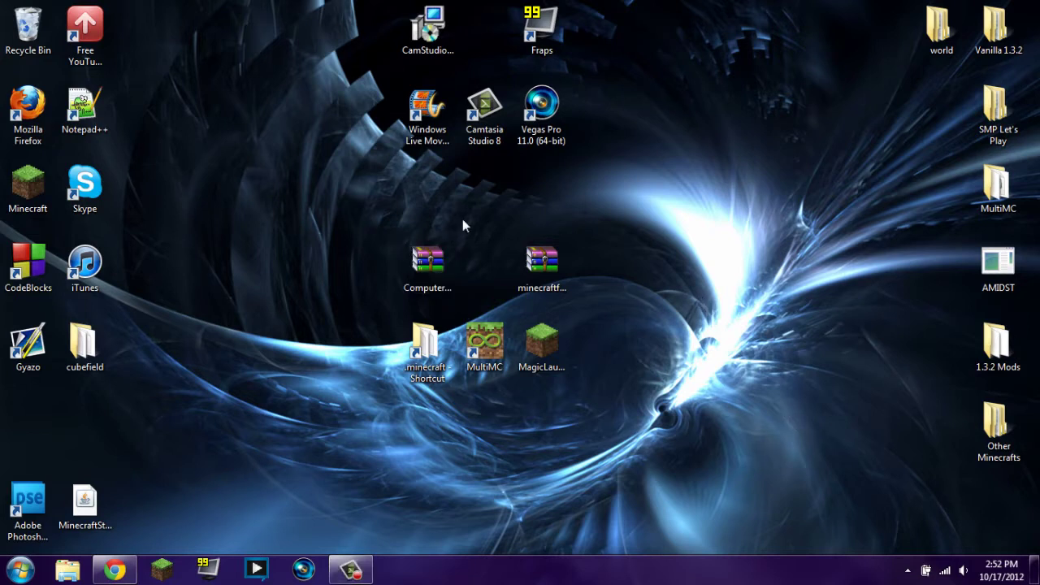
left_click(437, 258)
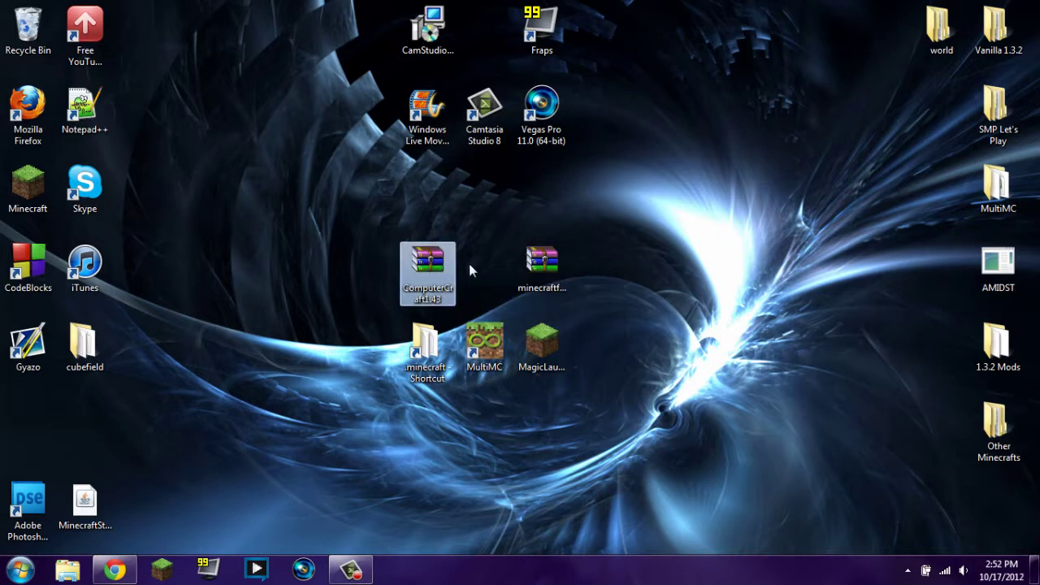
left_click(542, 261)
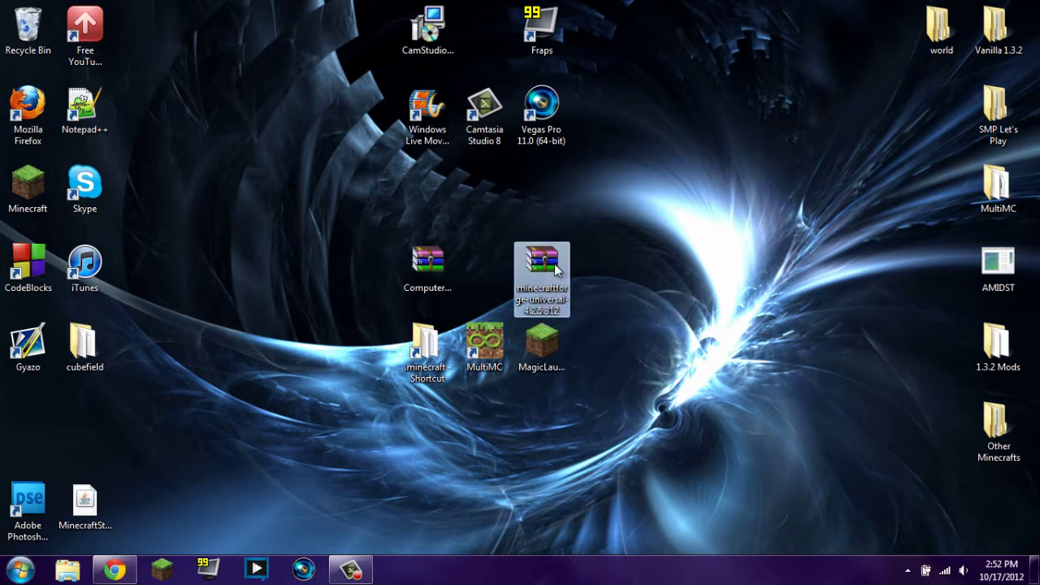
left_click(466, 234)
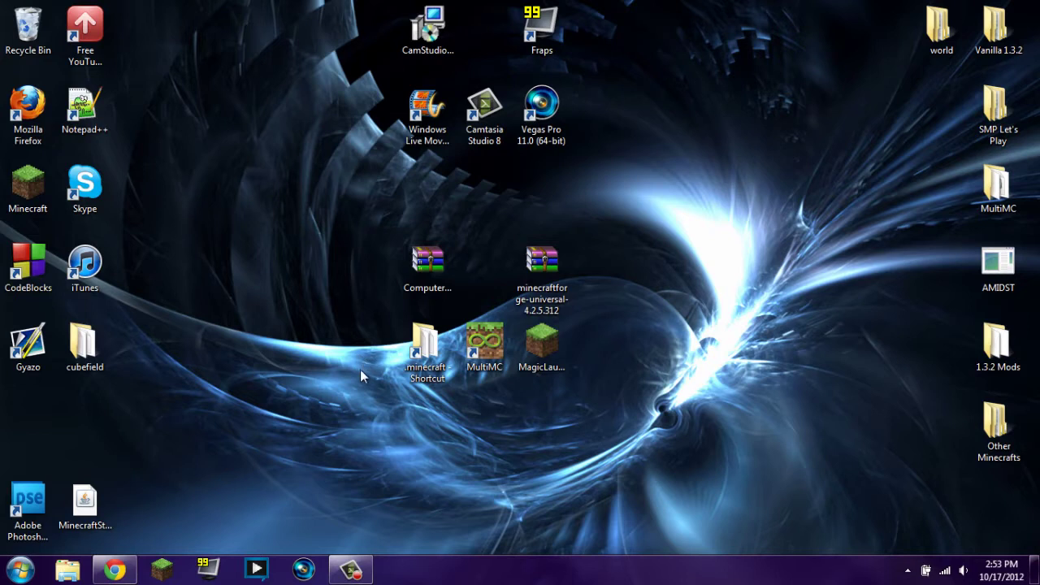
left_click(436, 362)
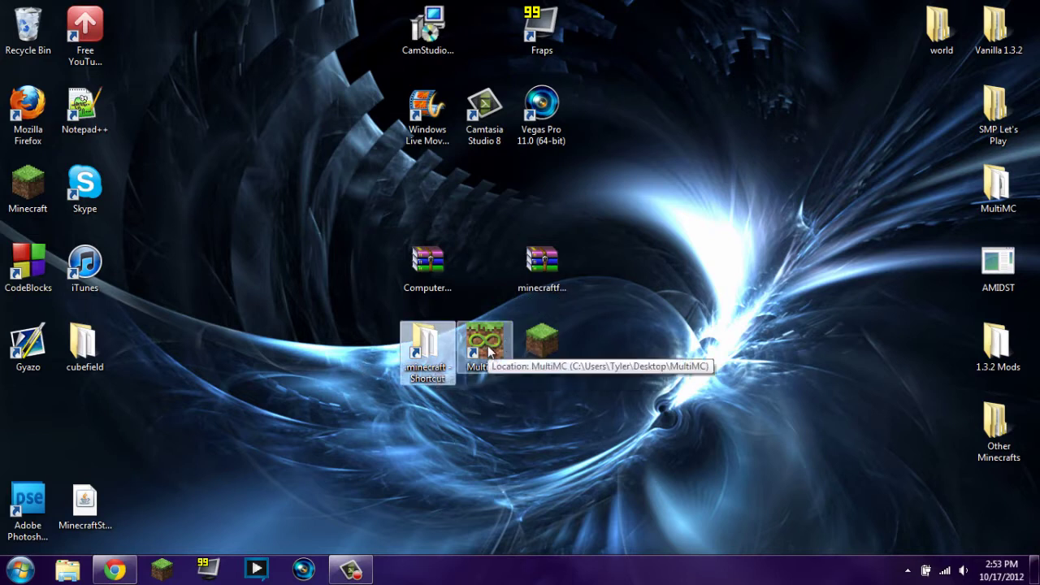
left_click(548, 344)
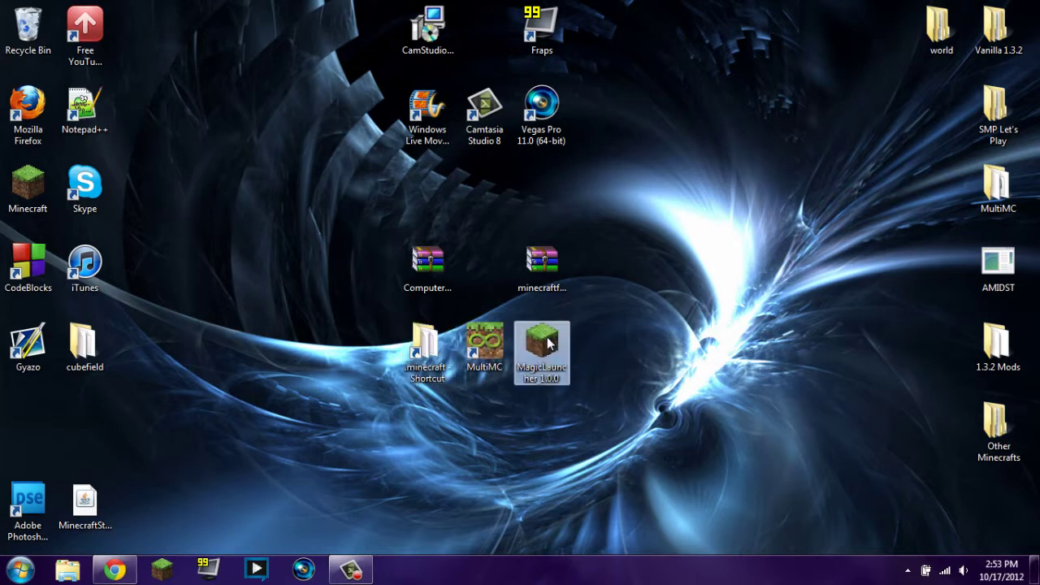
left_click(585, 394)
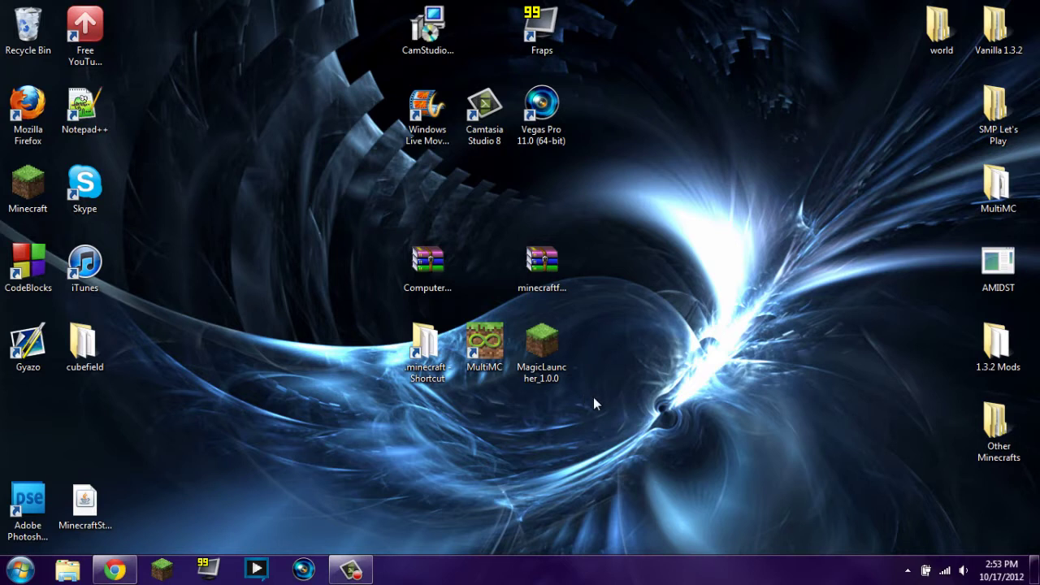
left_click_drag(644, 435, 338, 347)
left_click_drag(679, 413, 400, 391)
left_click(584, 423)
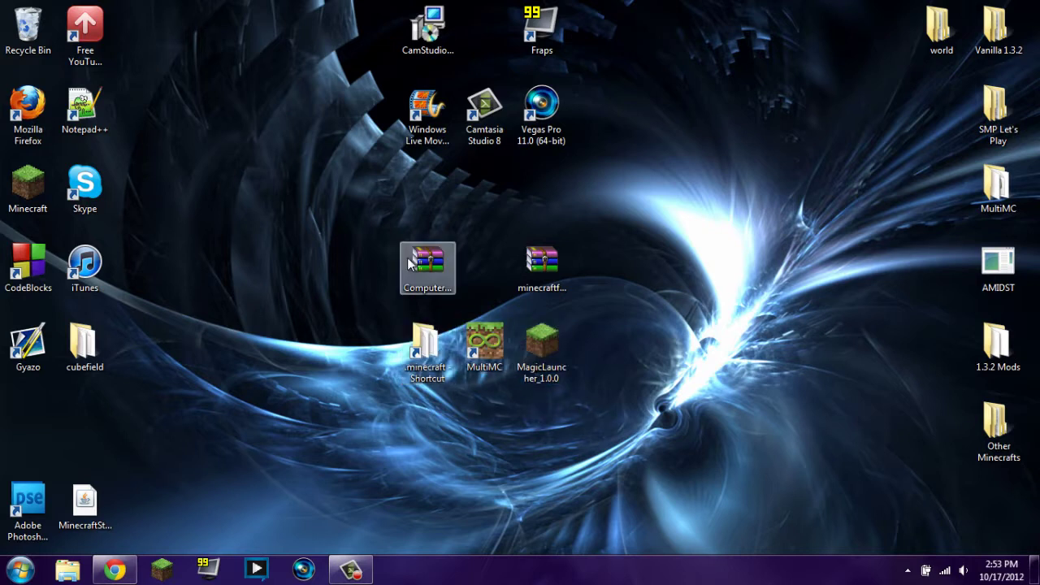
left_click(439, 267)
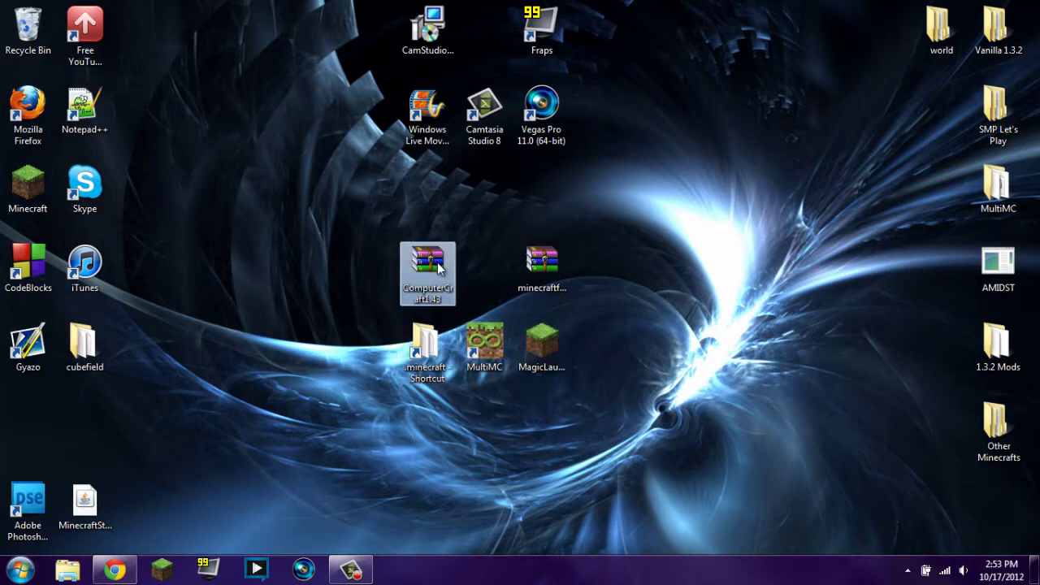
left_click(540, 258)
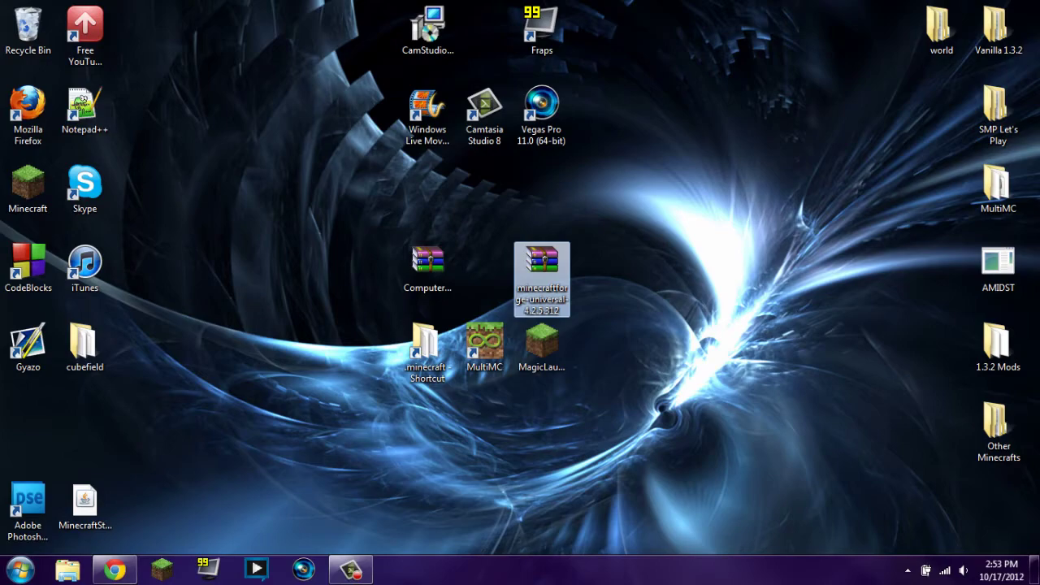
- Switch to Chrome and highlight minecraftforge-universal-4.2.5.312.zip on the MinecraftForge build #312 page, then return to the desktop
left_click(114, 570)
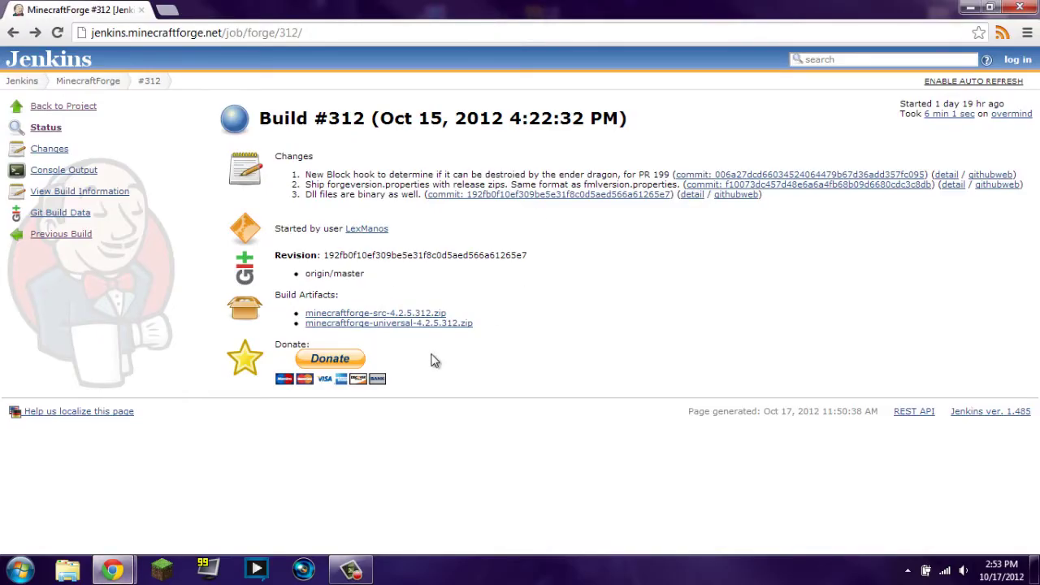
left_click_drag(503, 329, 306, 326)
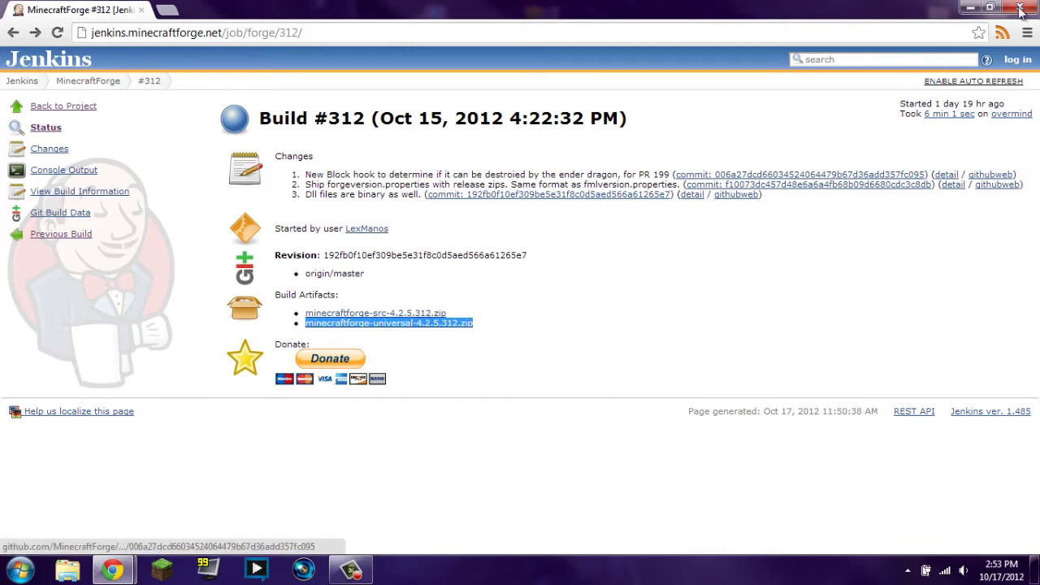
left_click(969, 7)
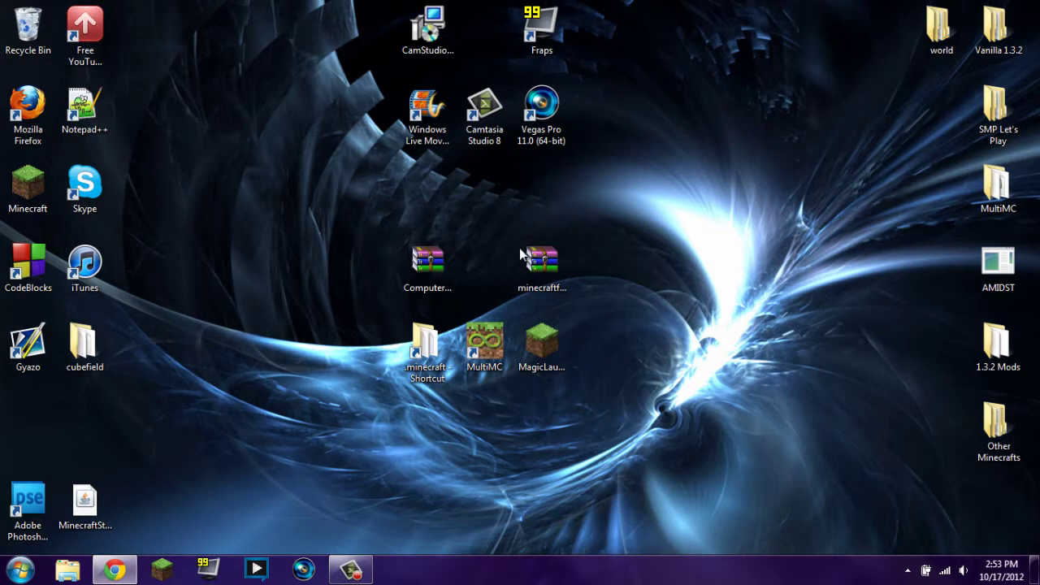
left_click(542, 265)
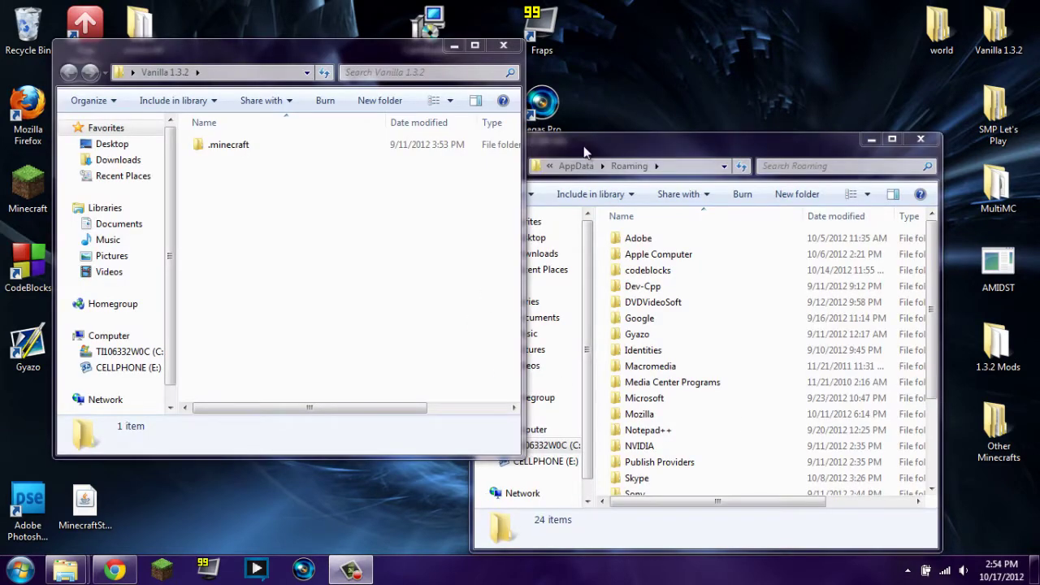
- Reopen the Roaming folder through %appdata% and arrange its window beside the Vanilla 1.3.2 folder window
left_click(923, 142)
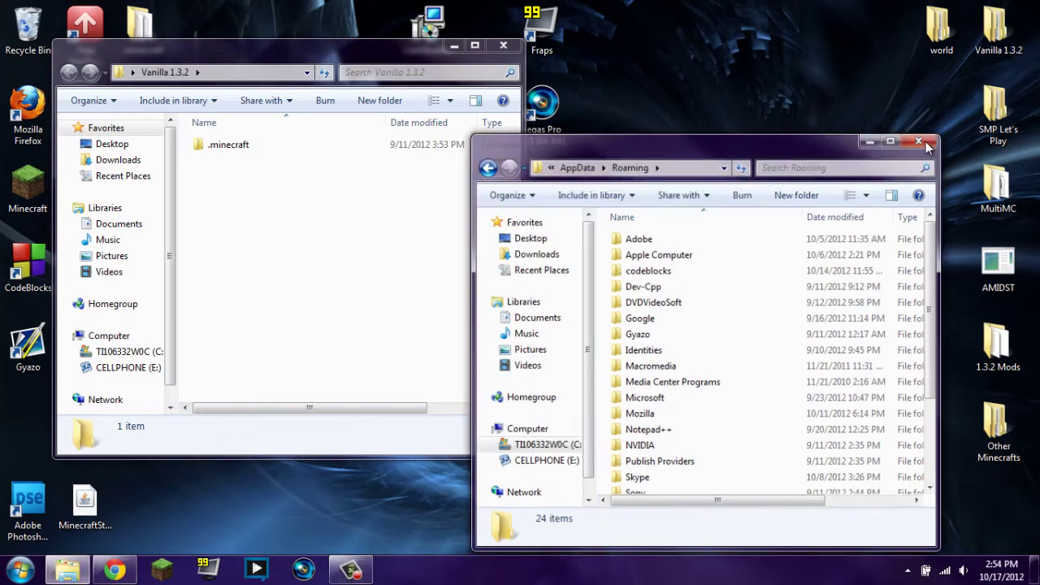
key("super")
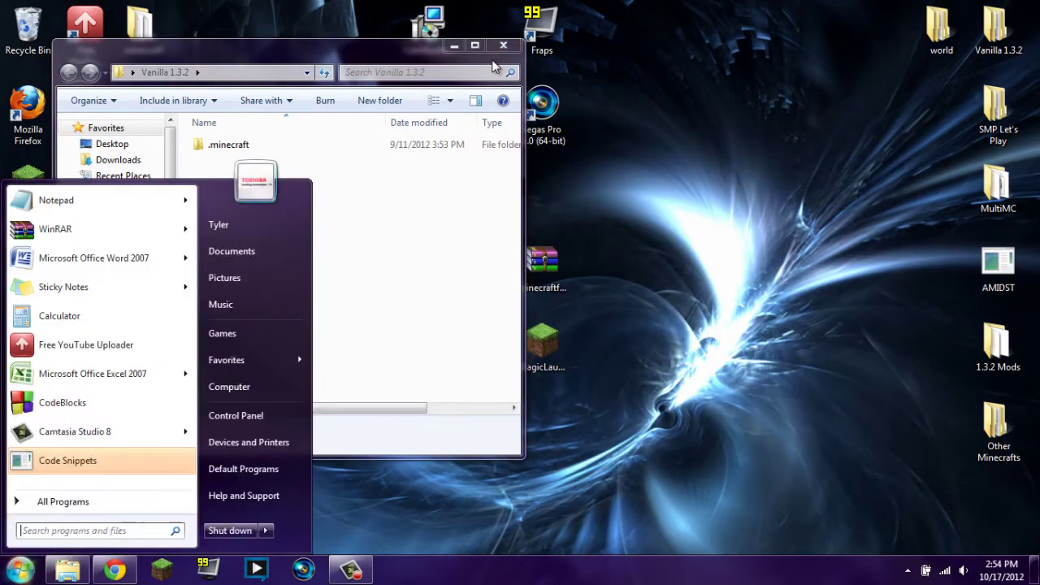
type("%appdata%")
key("Return")
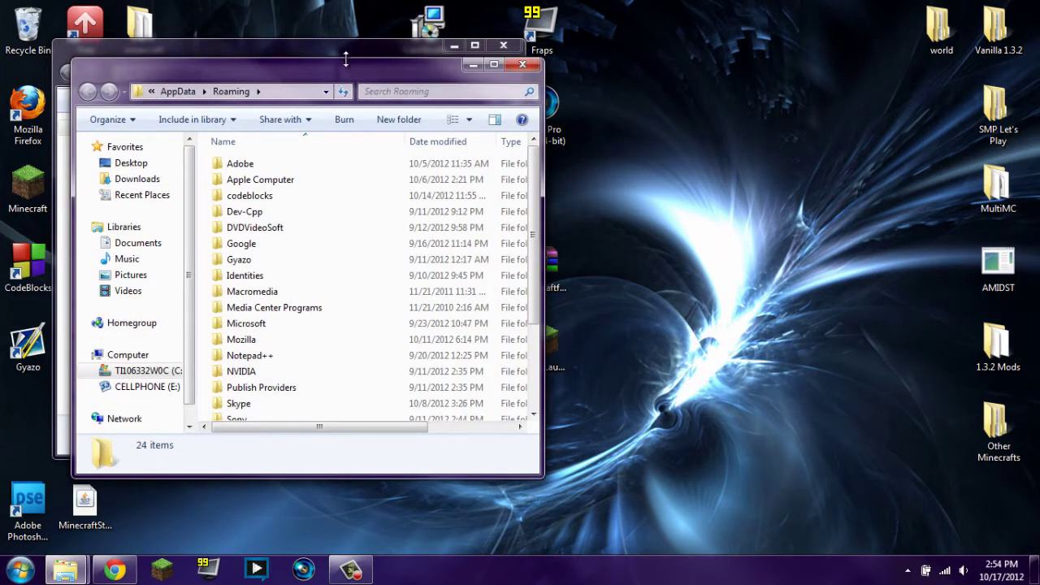
left_click_drag(347, 65, 637, 126)
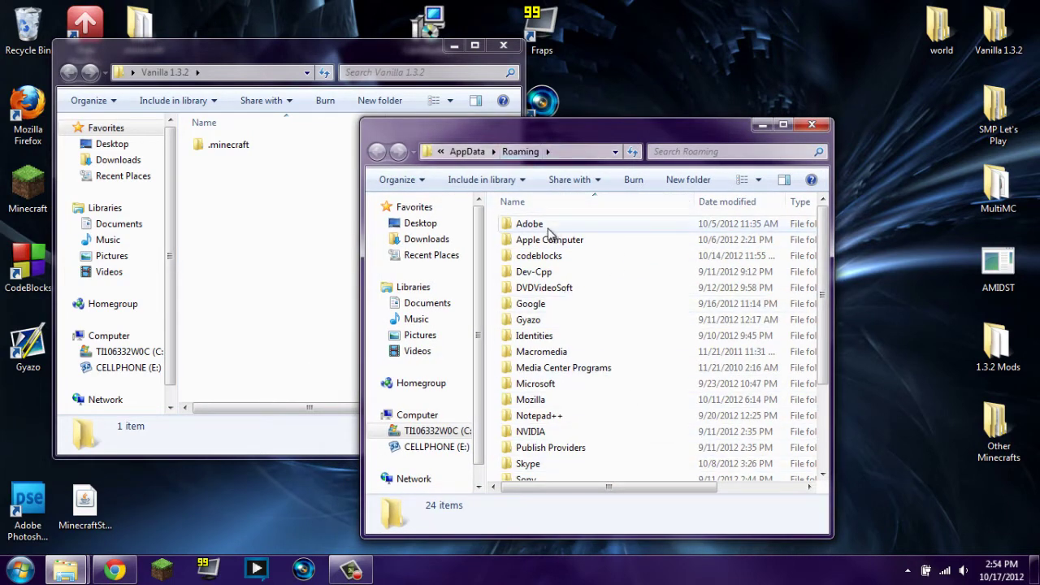
left_click_drag(238, 60, 212, 35)
left_click(582, 144)
left_click_drag(594, 126, 681, 96)
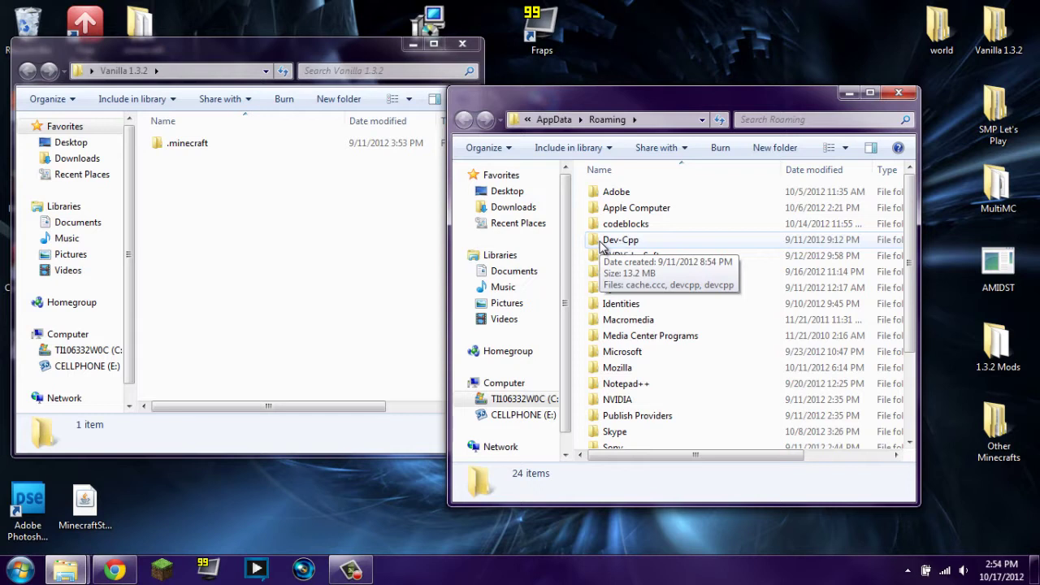
- Copy the .minecraft folder from Vanilla 1.3.2 into the Roaming folder and close the Vanilla 1.3.2 window
left_click(148, 71)
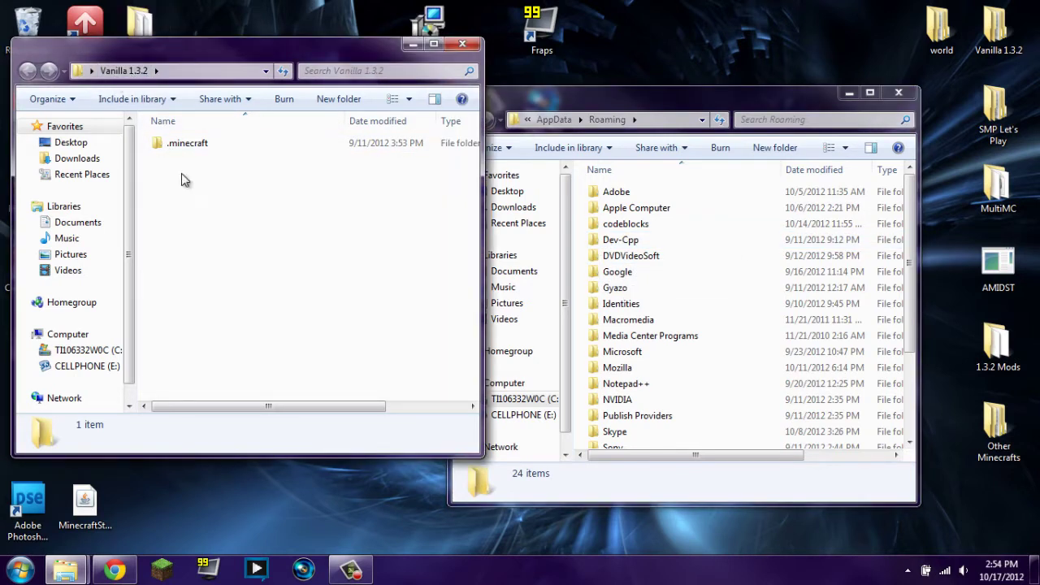
left_click_drag(187, 143, 597, 105)
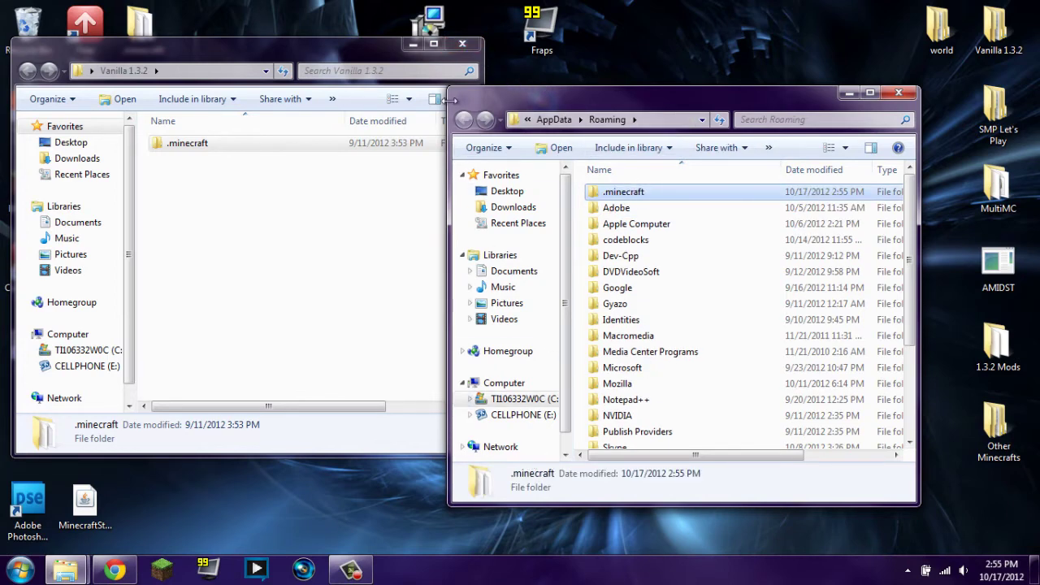
left_click(462, 43)
- Go to the bin folder of the copied .minecraft folder and open the minecraft jar file with WinRAR archiver
left_click_drag(583, 94, 423, 66)
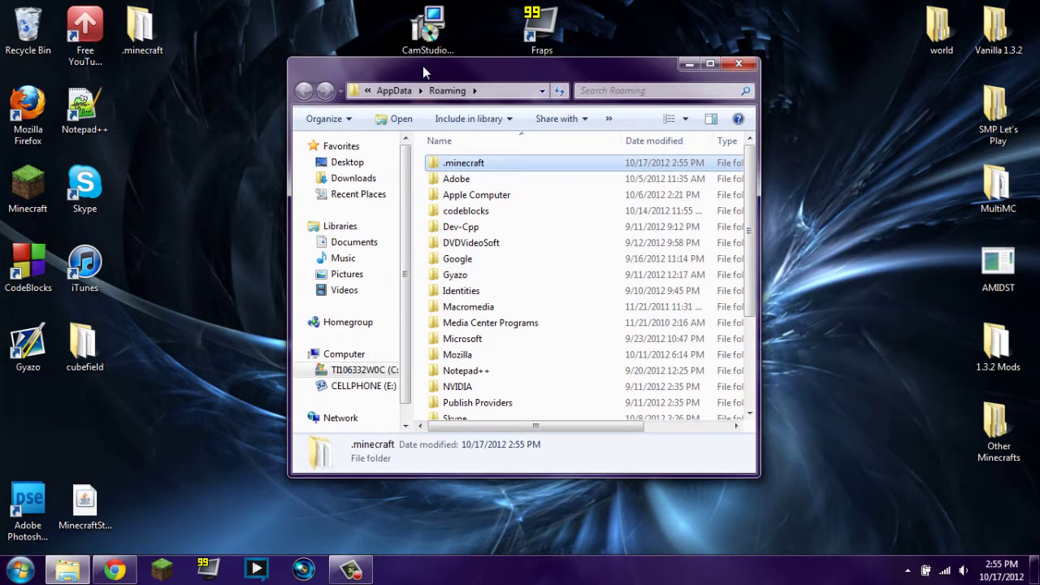
double_click(458, 163)
double_click(452, 163)
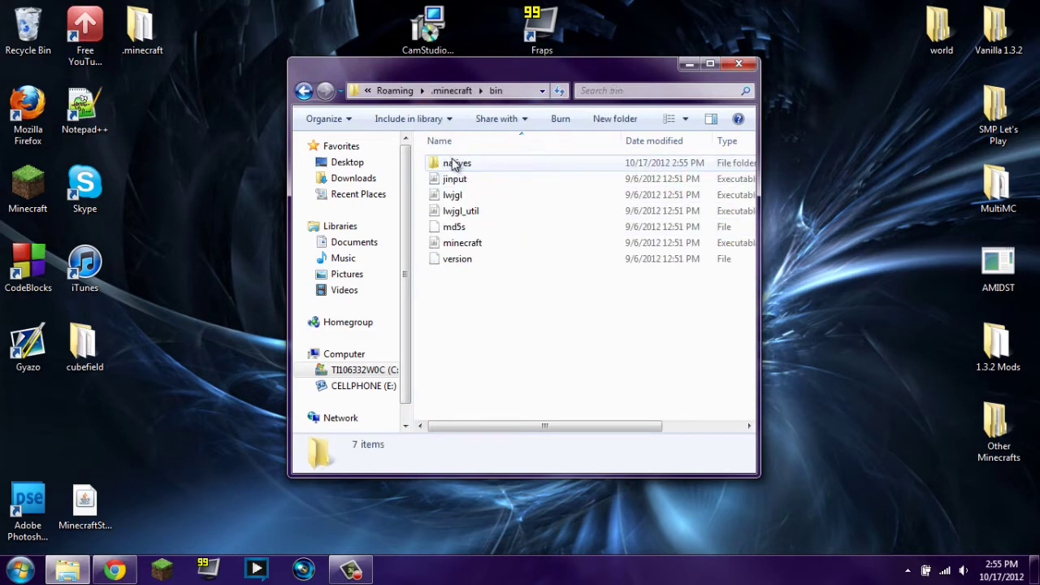
right_click(466, 244)
mouse_move(613, 286)
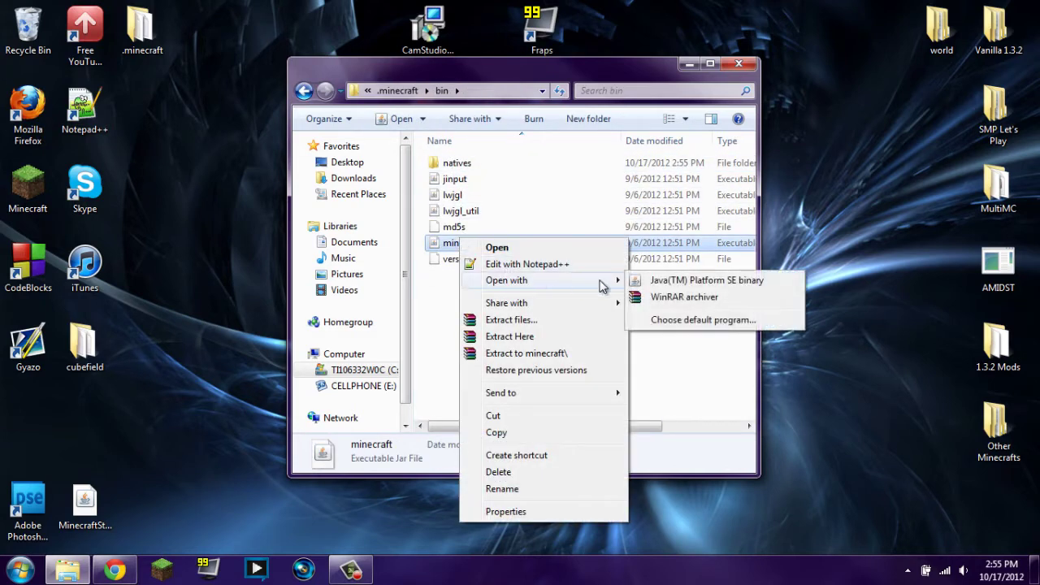
left_click(665, 297)
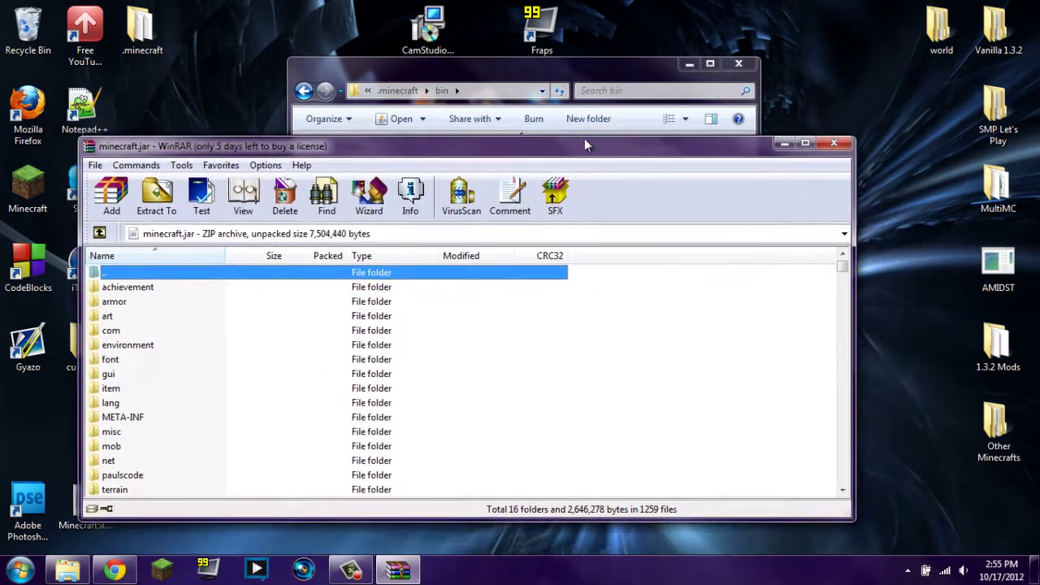
- Delete the META-INF folder from the minecraft.jar archive
left_click_drag(585, 144, 579, 101)
left_click(121, 374)
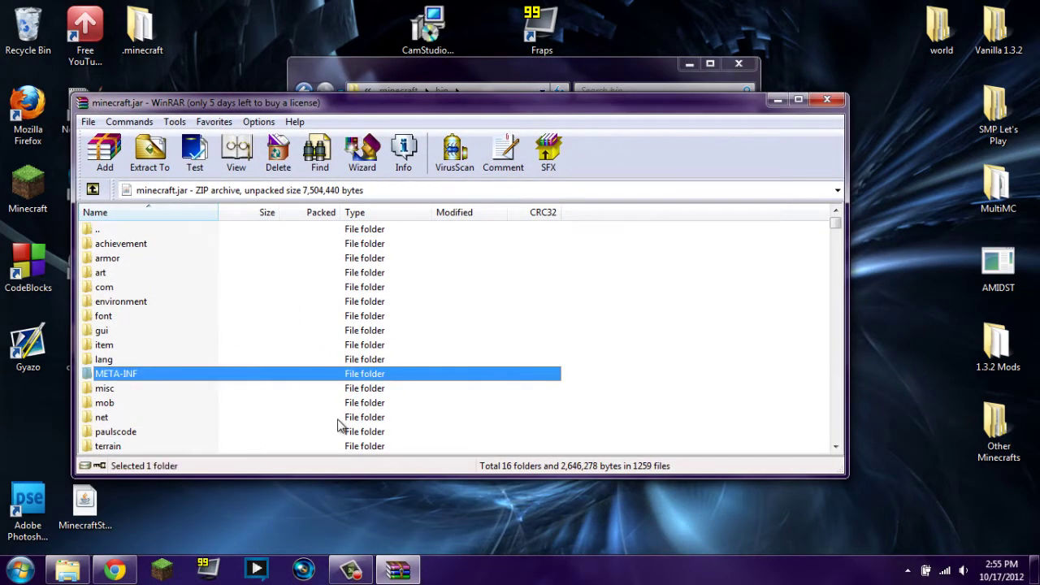
key("Delete")
key("Return")
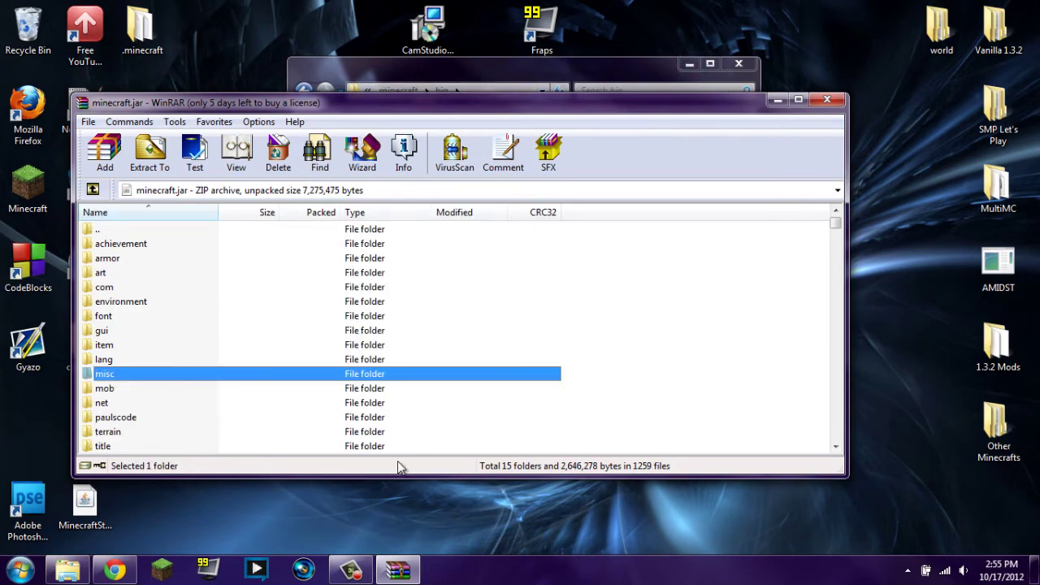
- Close the bin folder, open minecraftforge-universal-4.2.5.312.zip from the desktop, and arrange its window next to the minecraft.jar archive
left_click(779, 99)
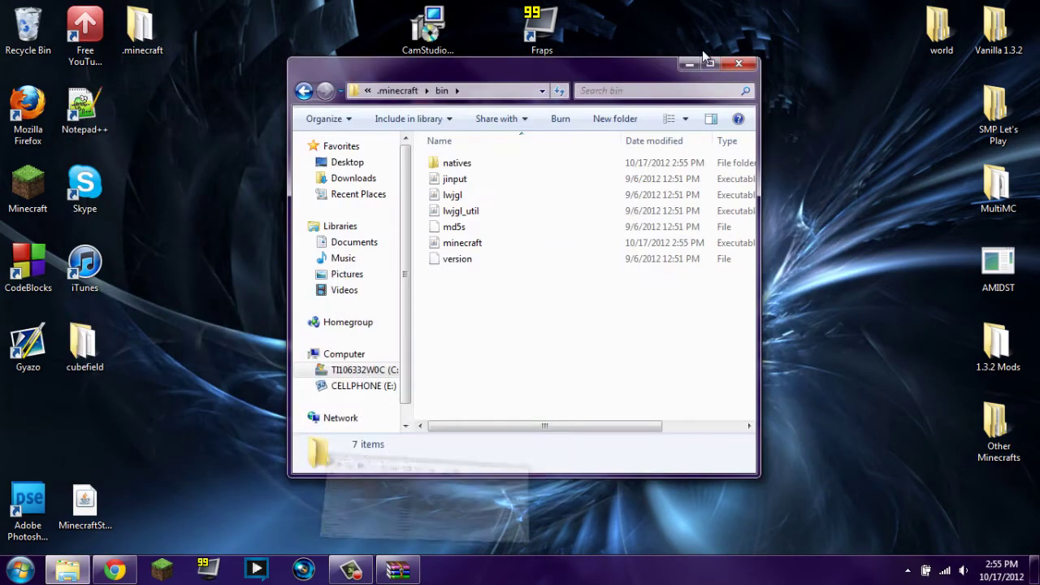
left_click(739, 64)
double_click(553, 248)
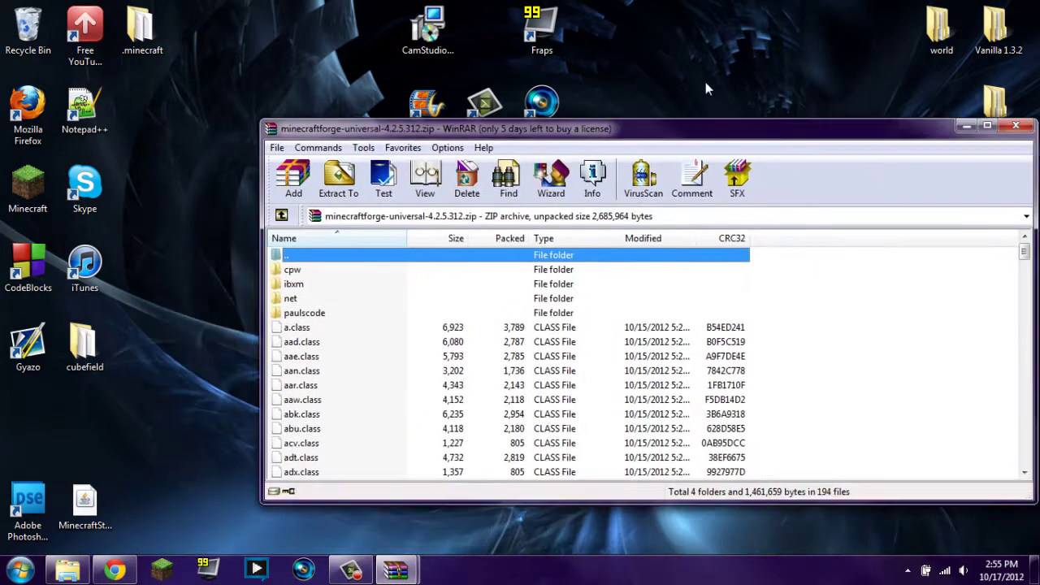
left_click_drag(706, 128, 771, 45)
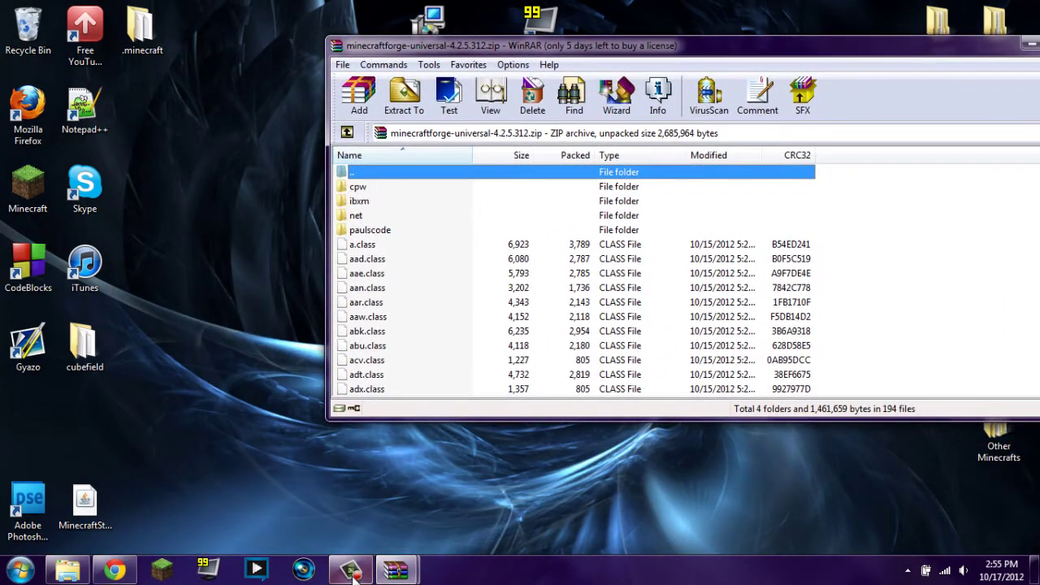
mouse_move(395, 571)
left_click(365, 502)
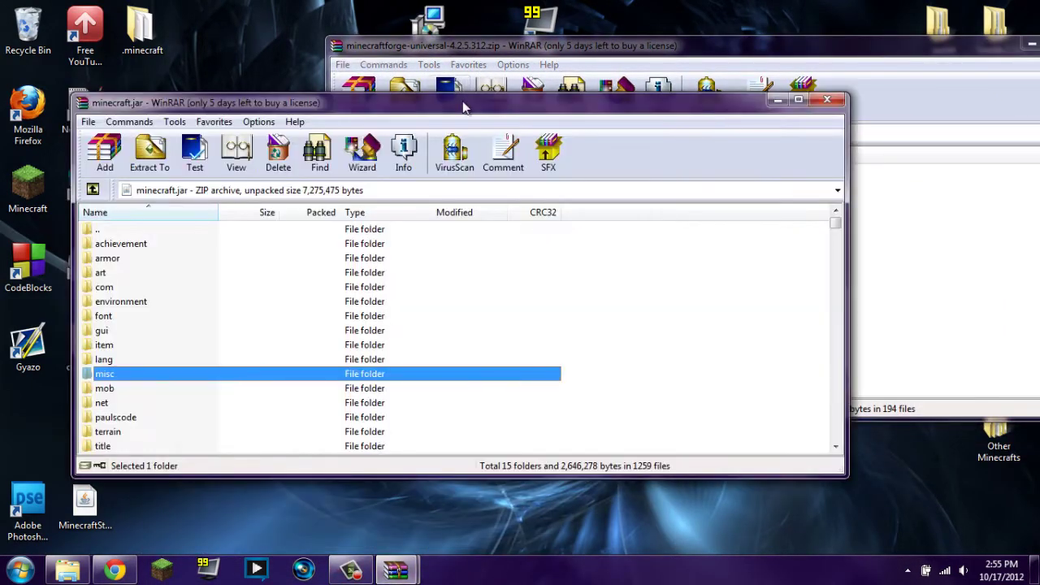
left_click_drag(467, 97, 423, 152)
left_click(555, 47)
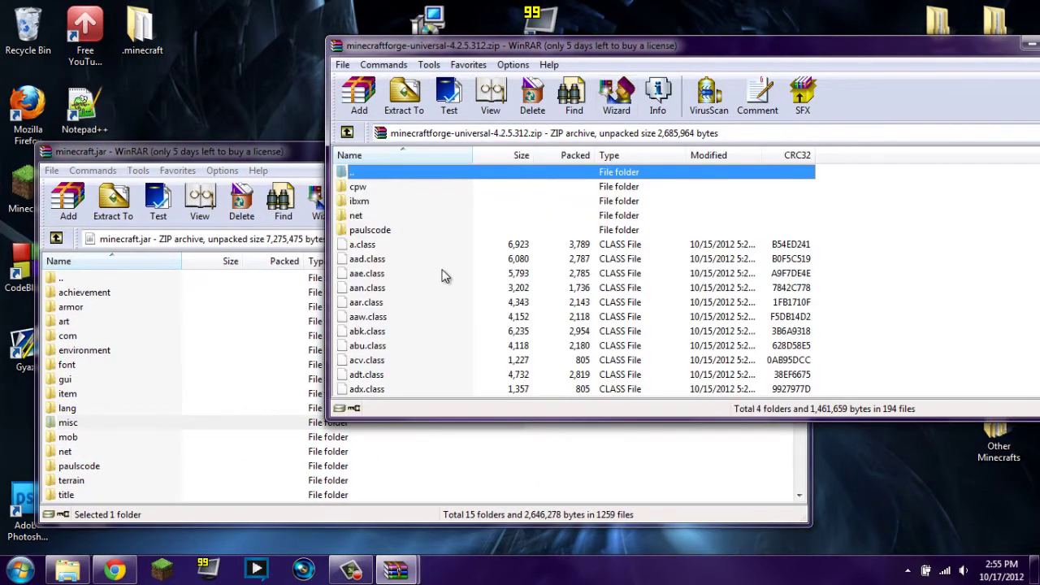
key("ctrl+a")
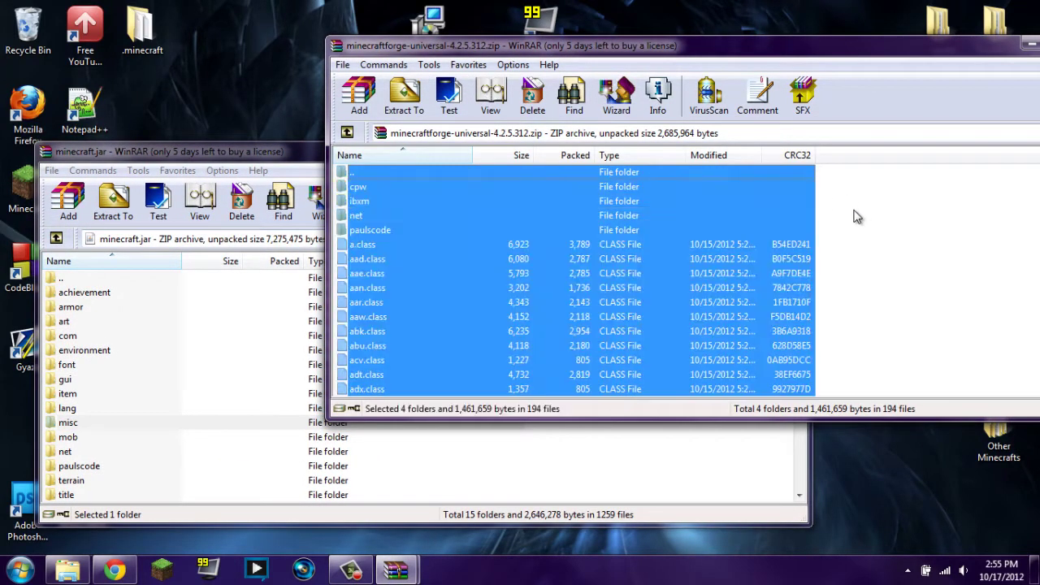
left_click(345, 176, "ctrl")
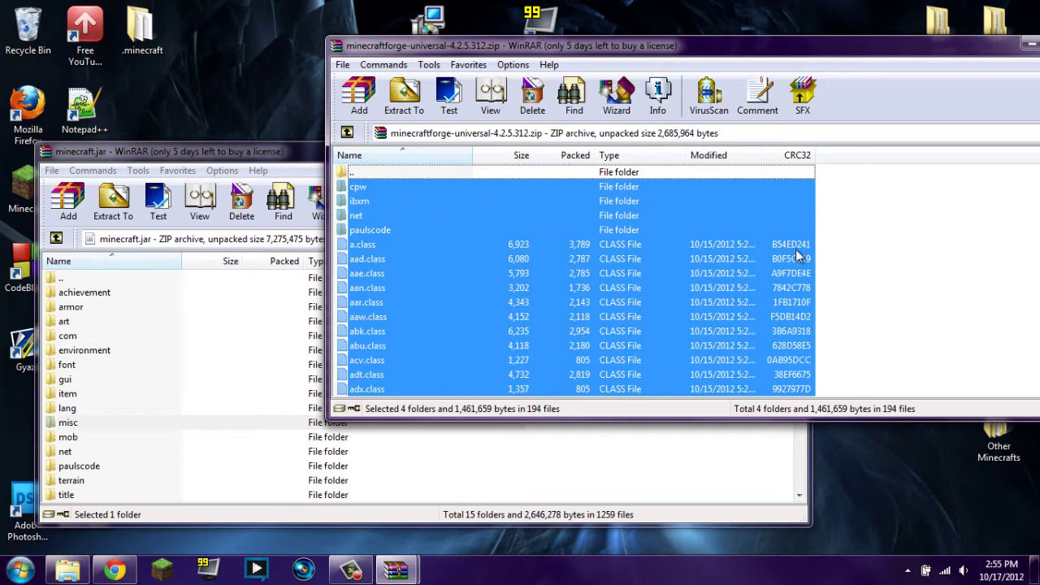
left_click(833, 254)
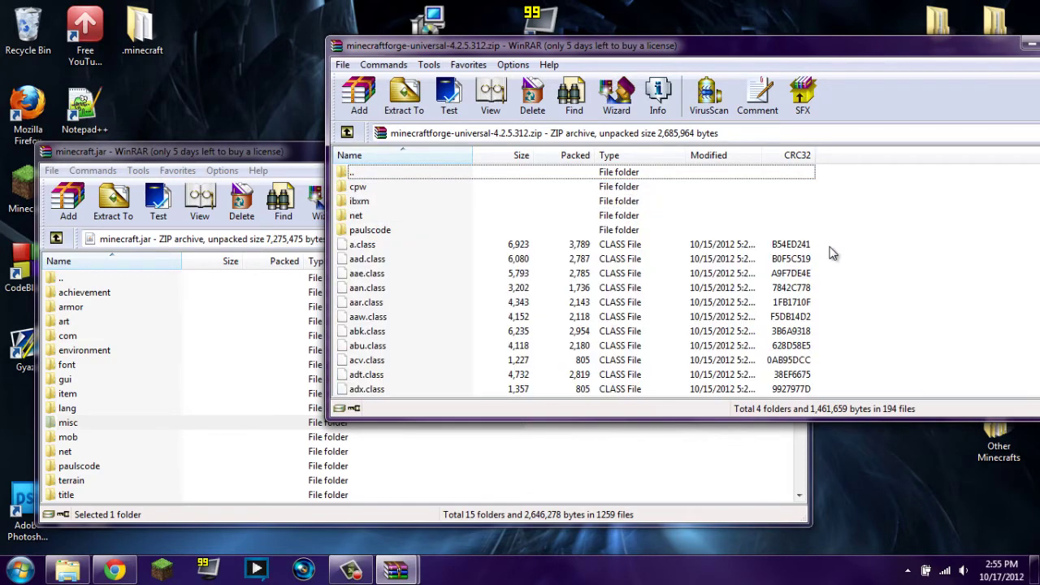
key("ctrl+a")
left_click(342, 174, "ctrl")
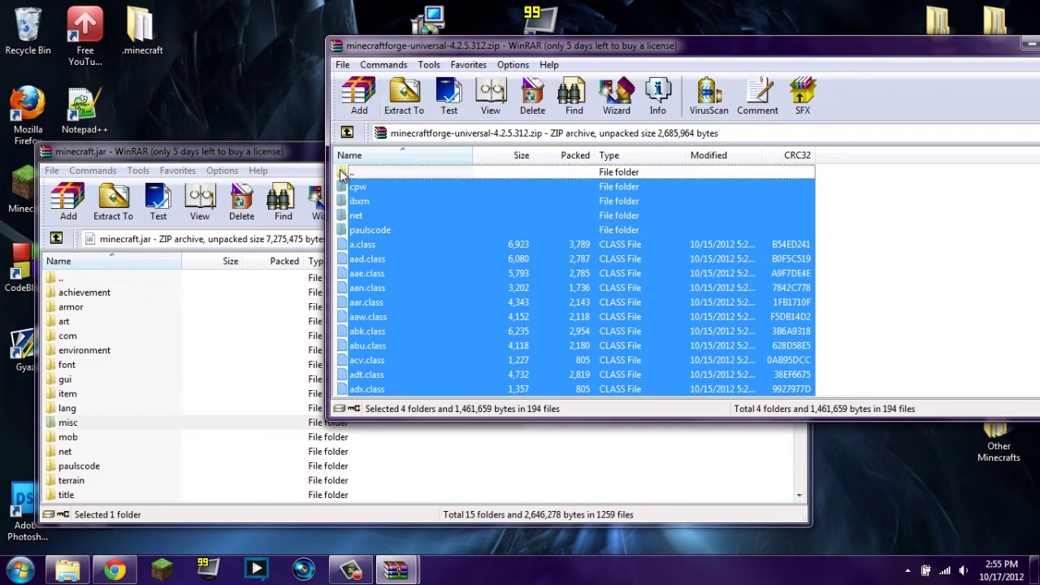
left_click(865, 224)
- Copy all Forge folders and class files, except the parent folder entry, from the Forge archive into minecraft.jar
left_click_drag(836, 183, 534, 297)
scroll(540, 297, "up", 15)
scroll(539, 297, "up", 20)
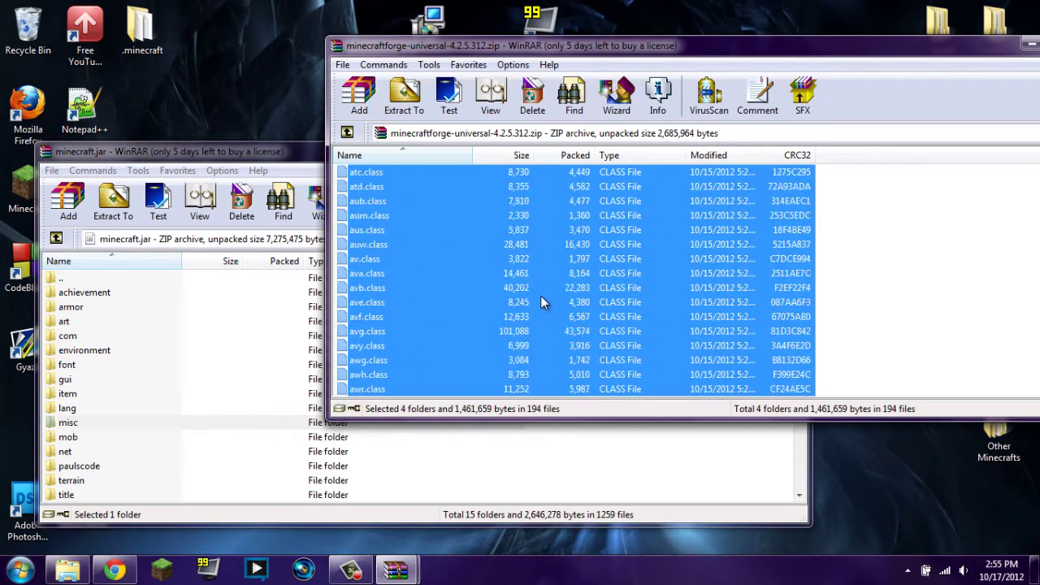
scroll(543, 286, "up", 5)
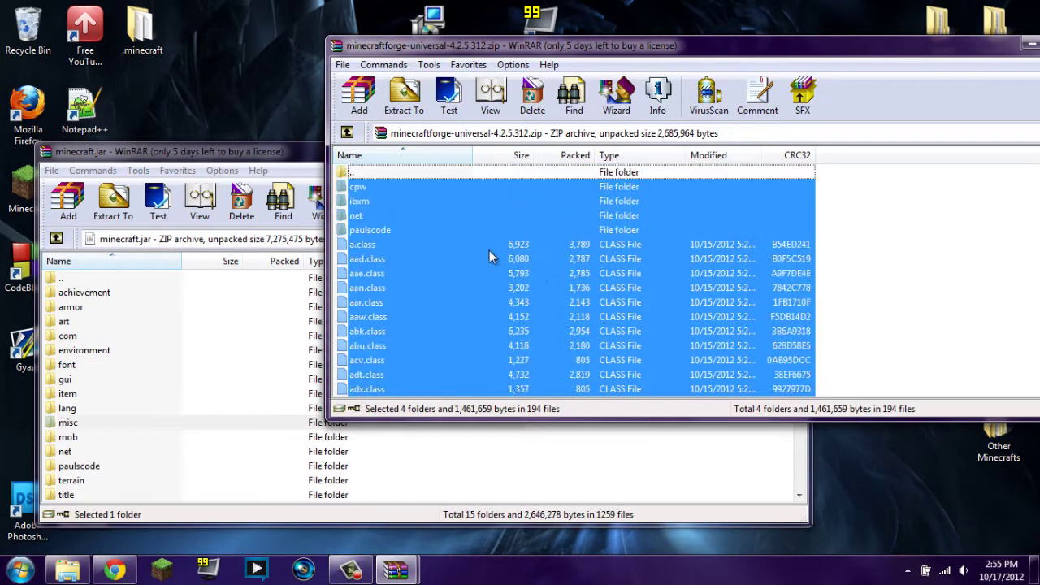
left_click_drag(350, 203, 195, 341)
left_click(436, 468)
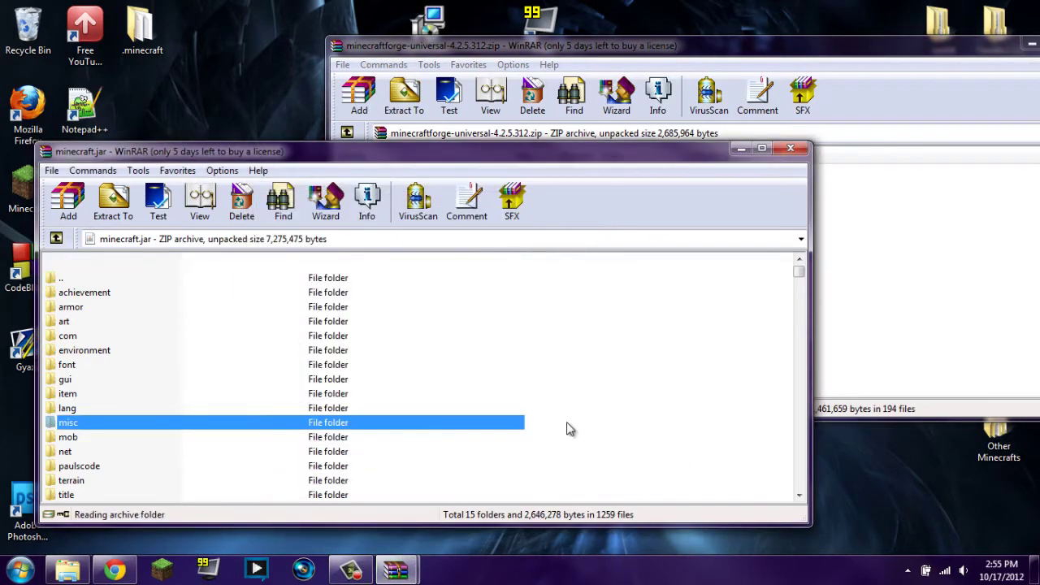
- Close the minecraft.jar and Forge archive windows
left_click(790, 149)
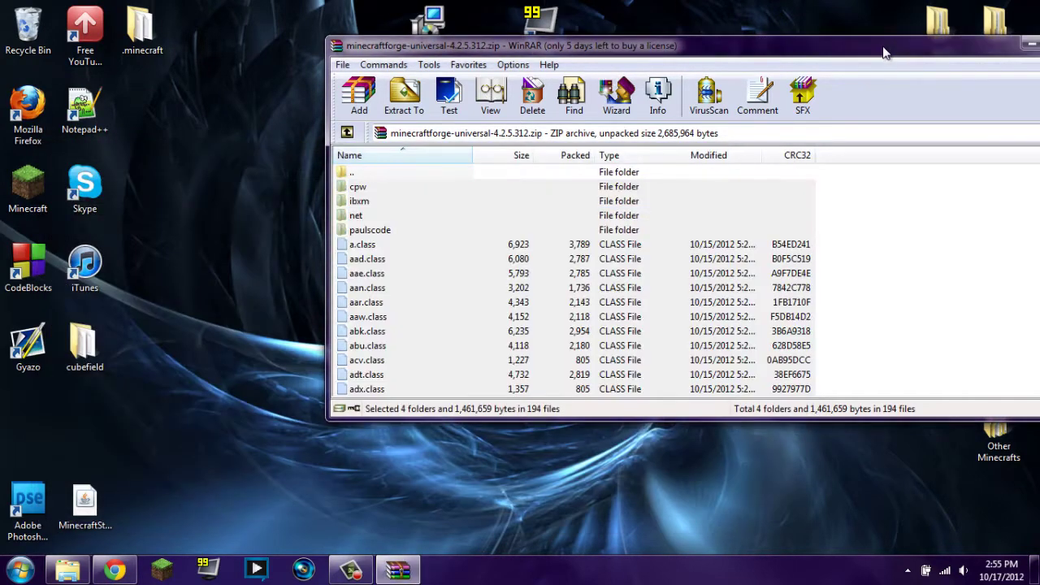
left_click_drag(650, 46, 504, 13)
left_click(961, 11)
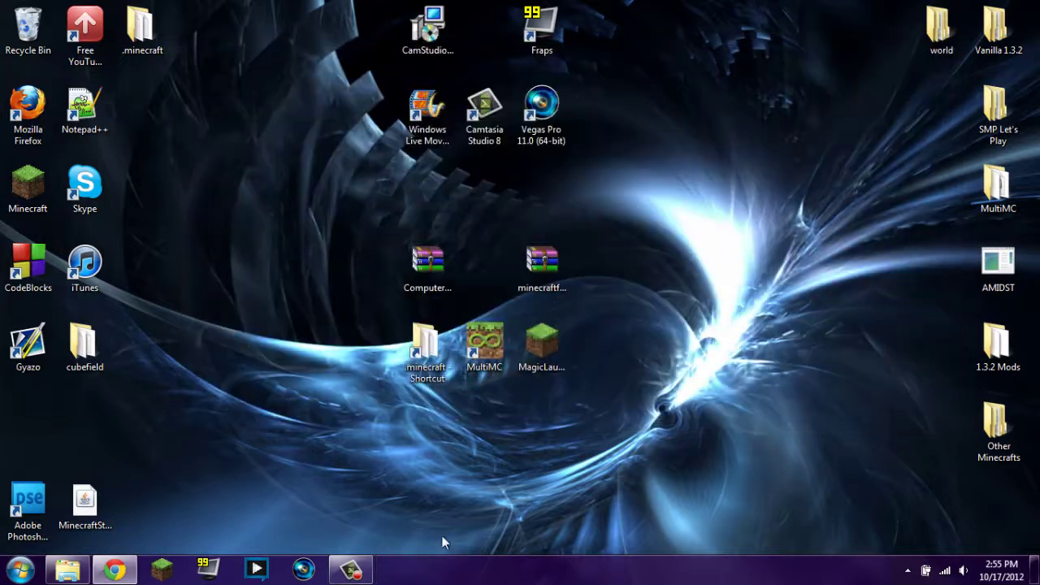
- Launch Minecraft with the saved login so that Forge loads, and quit the game from the title screen
left_click(177, 573)
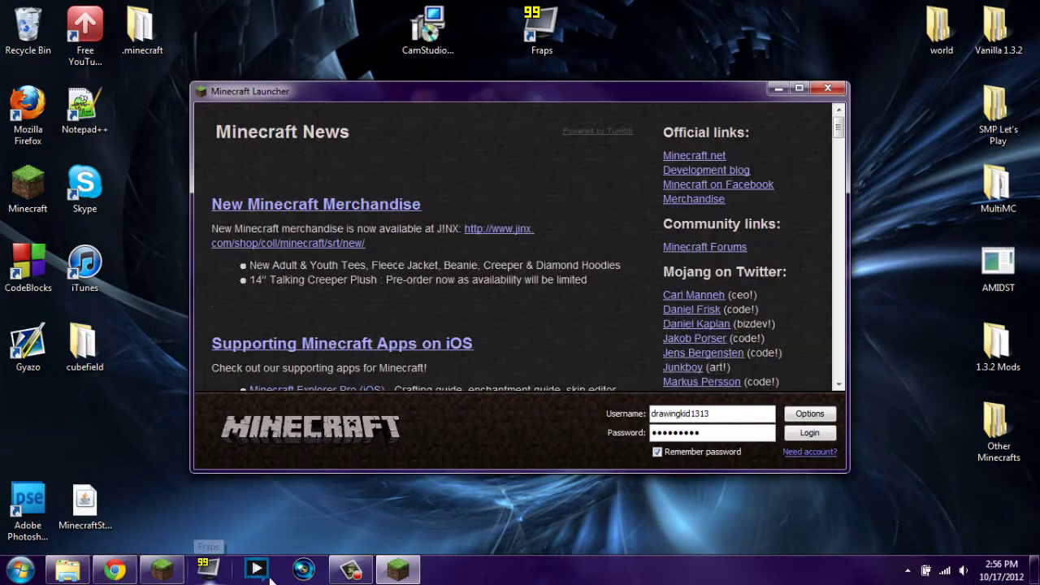
left_click(828, 437)
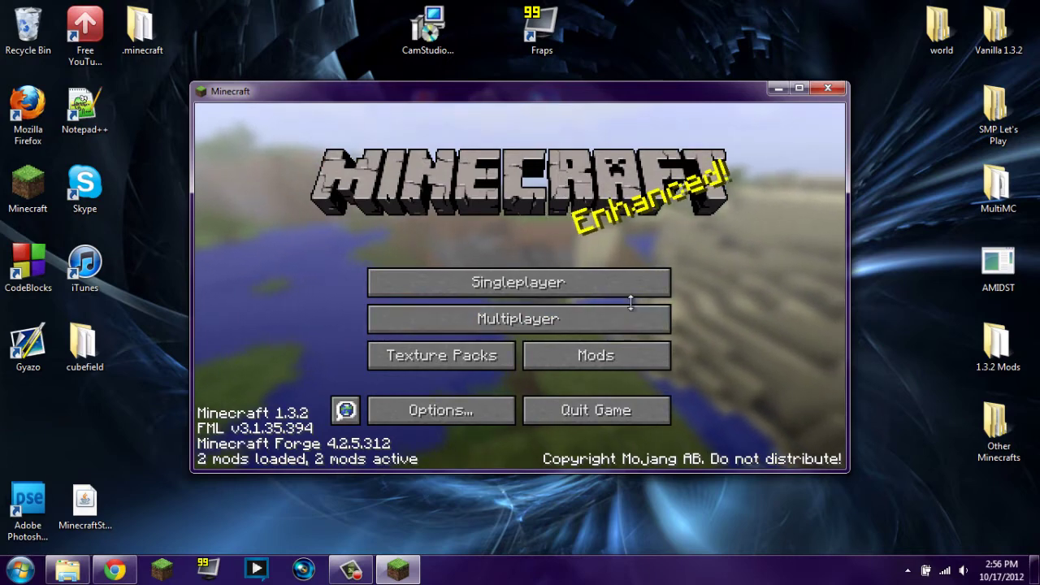
left_click(597, 411)
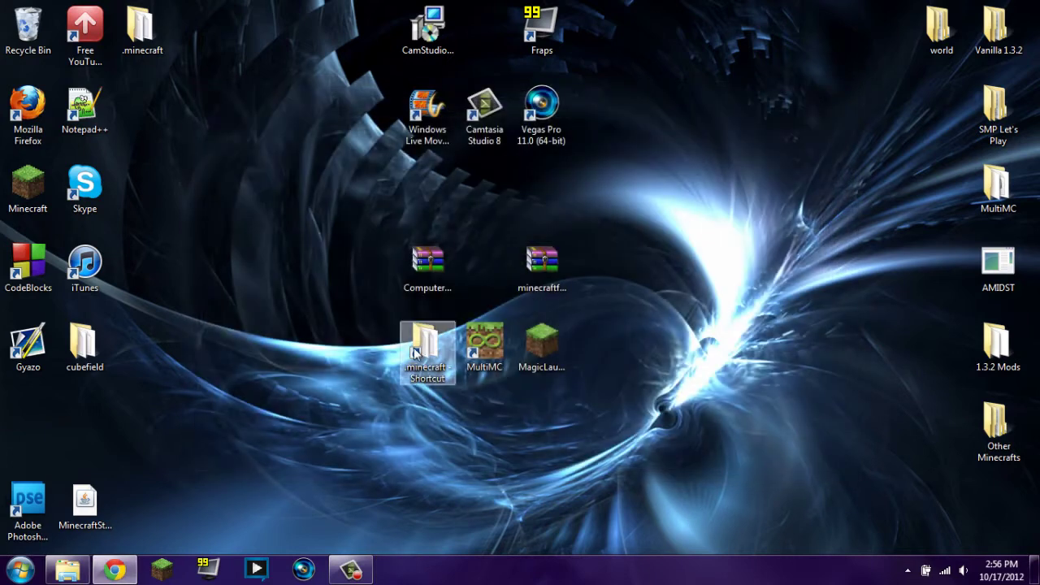
- Open the .minecraft folder from its desktop shortcut, close the bin folder window, and uncover the ComputerCraft archive on the desktop
double_click(428, 354)
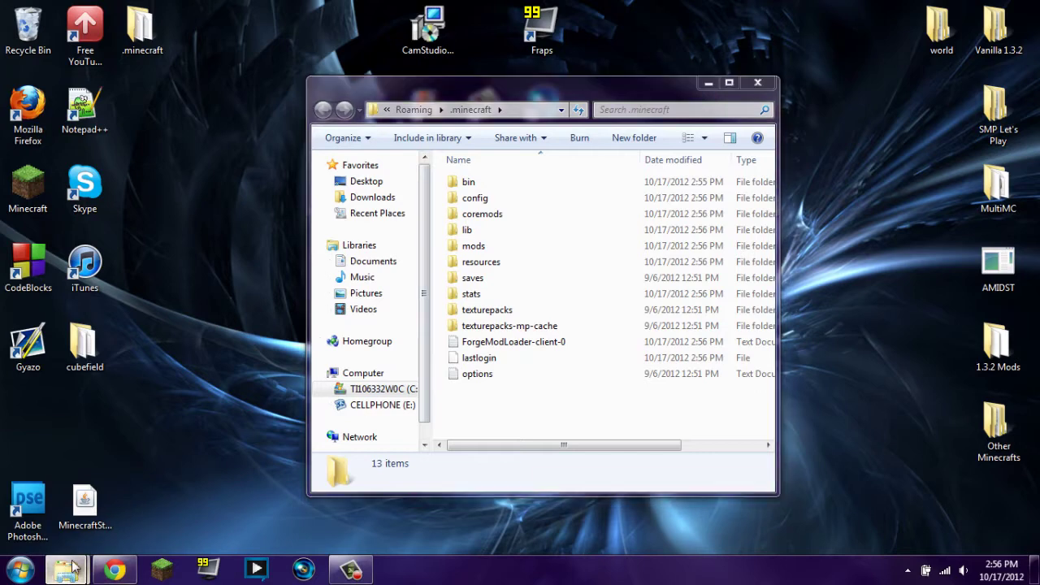
mouse_move(65, 569)
left_click(174, 452)
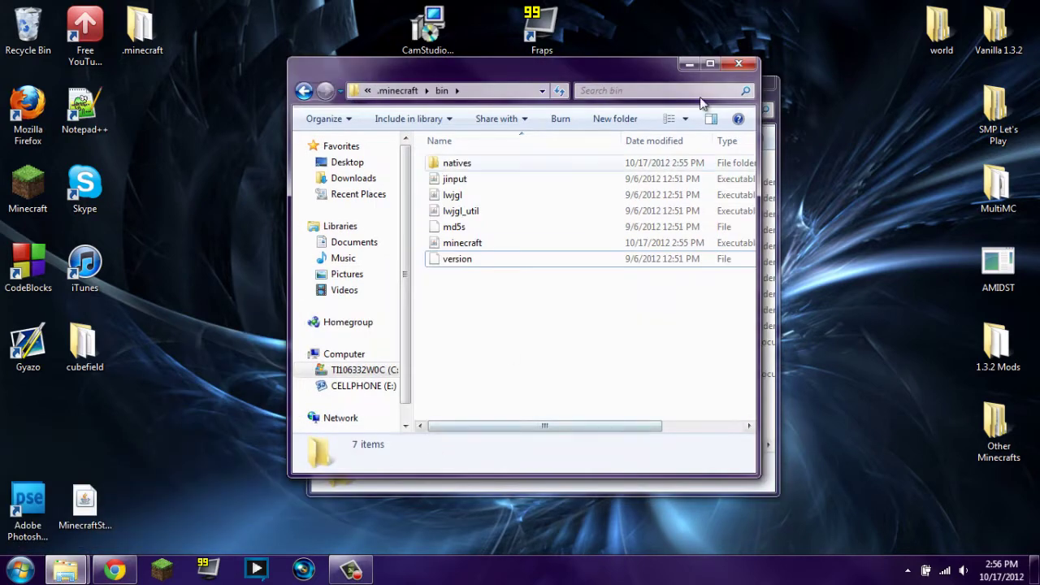
left_click(748, 45)
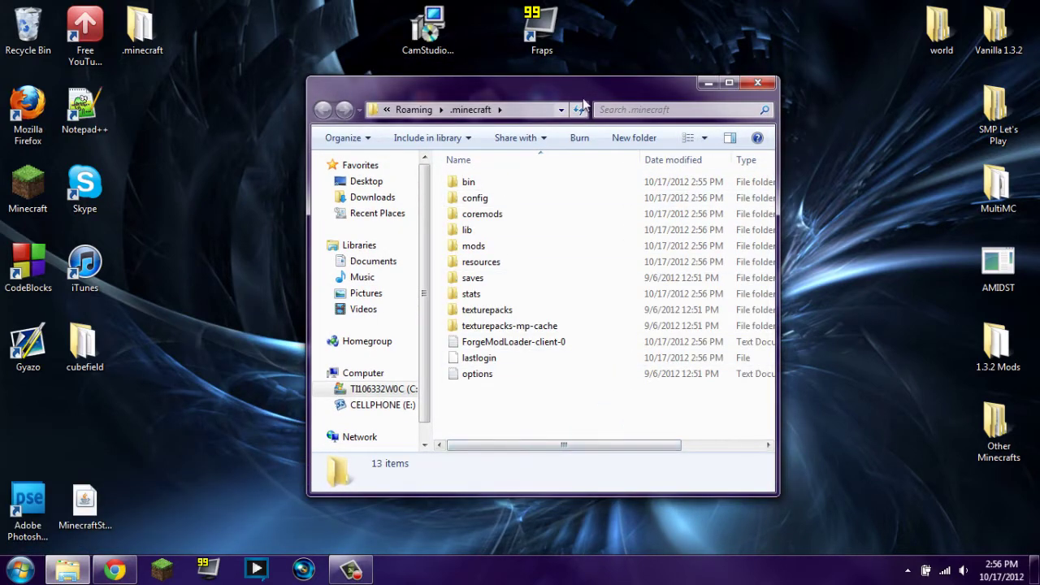
left_click_drag(520, 84, 746, 94)
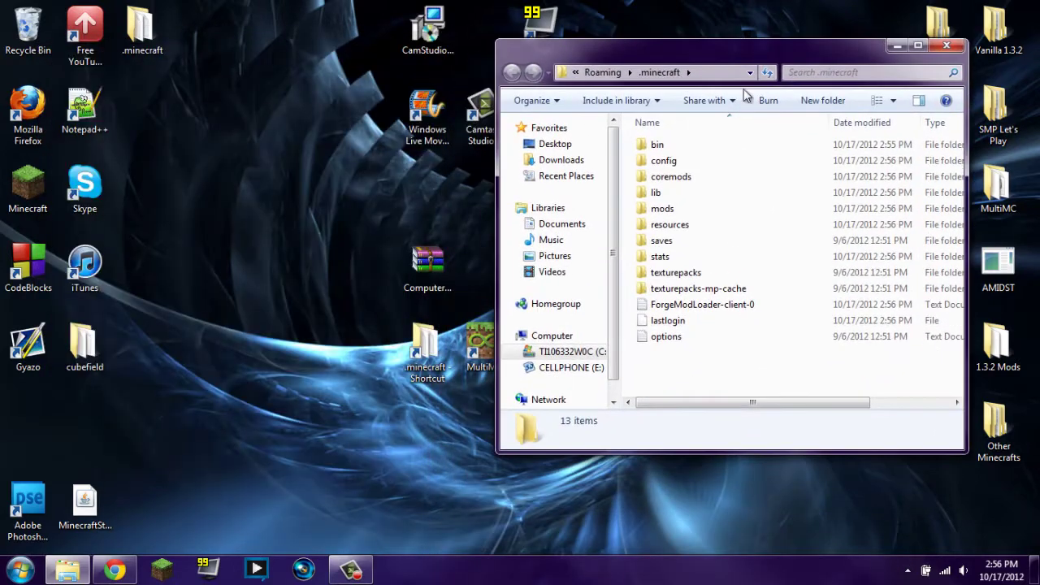
- Copy the ComputerCraft1.43 archive from the desktop into the mods folder, check the folder's contents, and close the window
left_click(689, 210)
left_click_drag(419, 261, 662, 213)
double_click(664, 209)
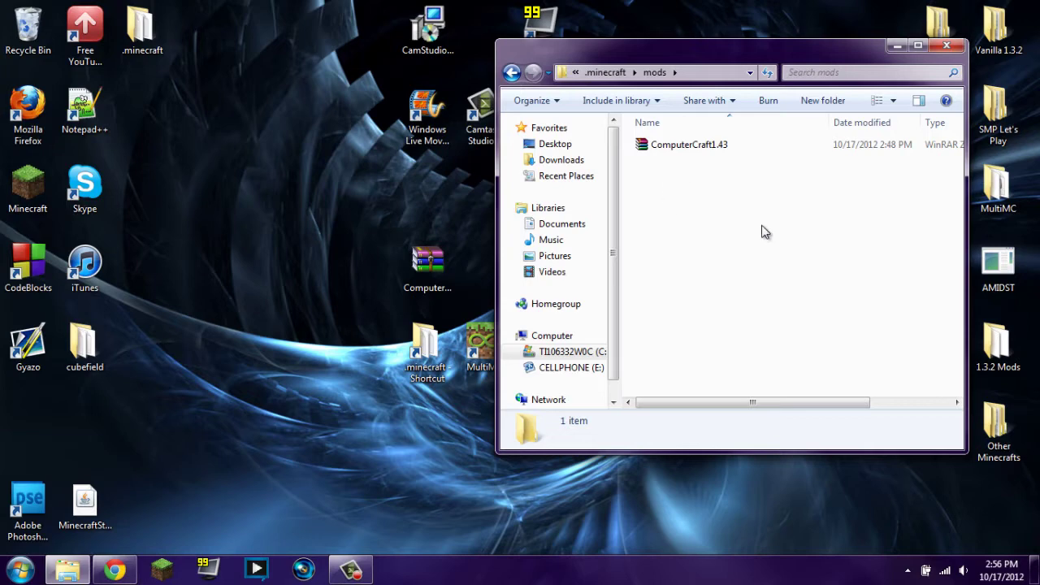
left_click_drag(764, 232, 606, 128)
left_click(678, 251)
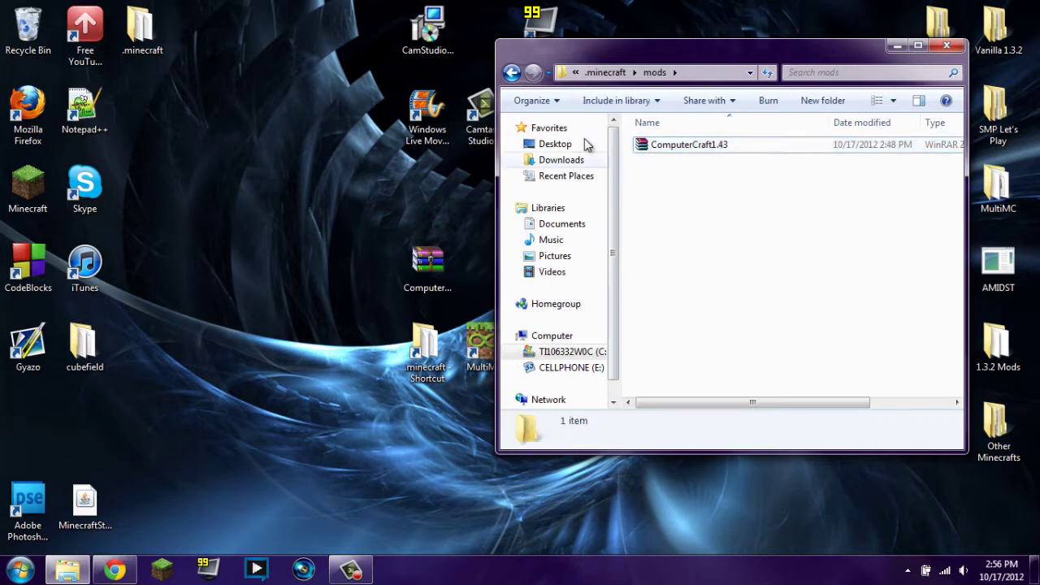
left_click(512, 73)
left_click_drag(702, 49, 482, 50)
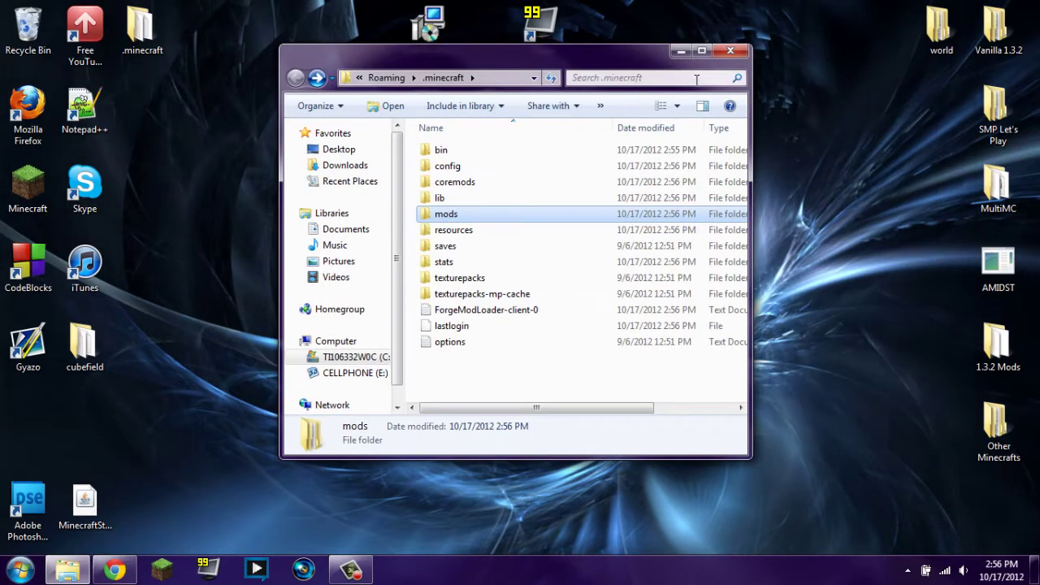
left_click(726, 45)
- Launch Minecraft with the saved login and create a Creative mode singleplayer world named New World
left_click(162, 569)
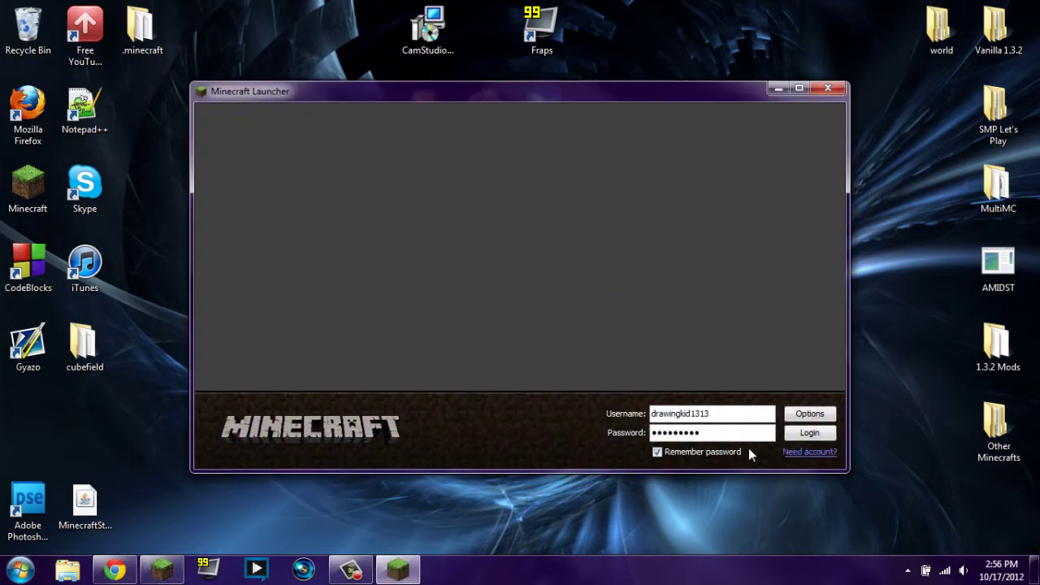
left_click(792, 433)
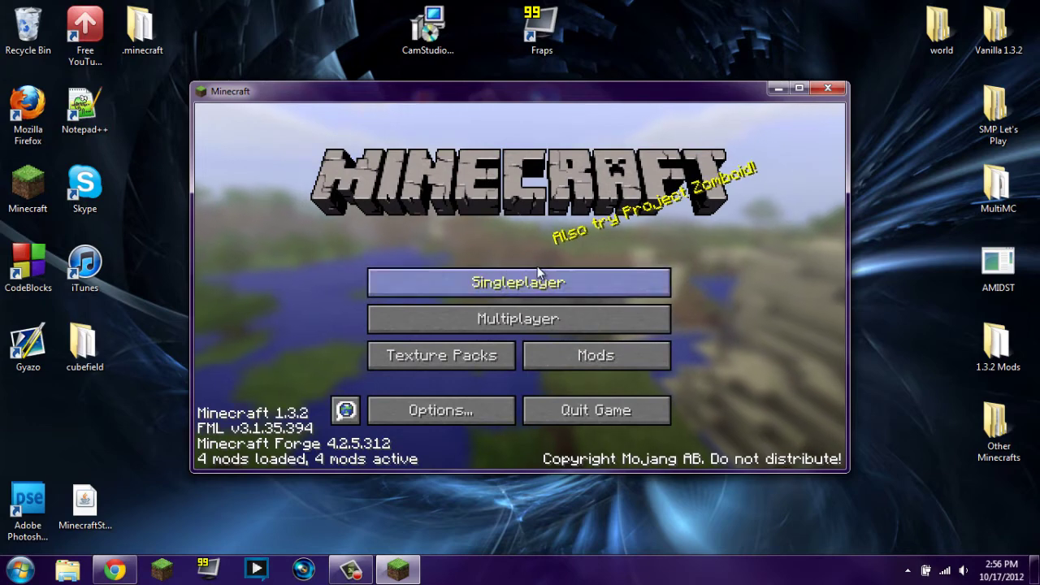
left_click(539, 283)
left_click(604, 398)
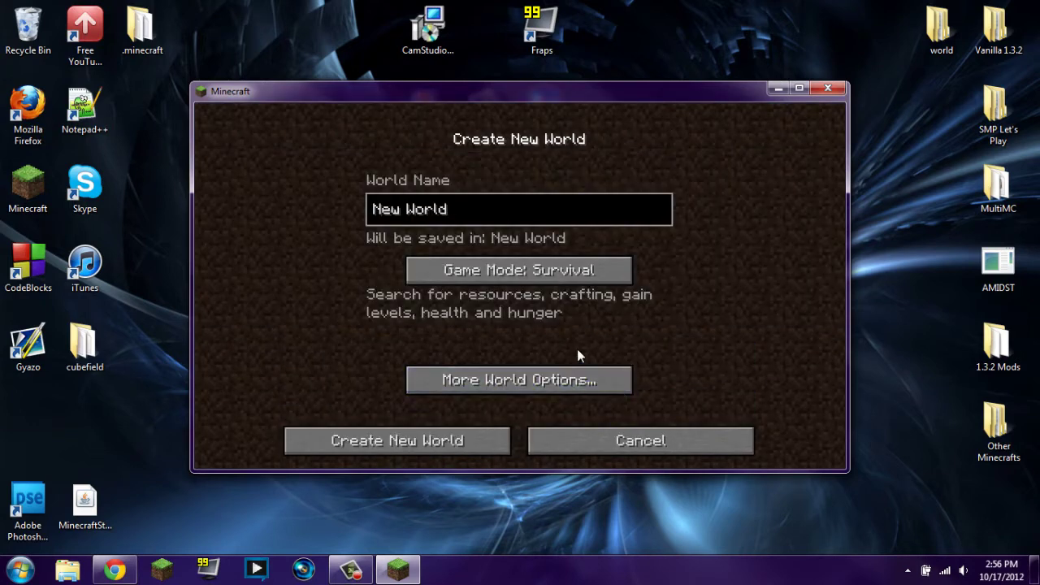
left_click(545, 264)
left_click(472, 439)
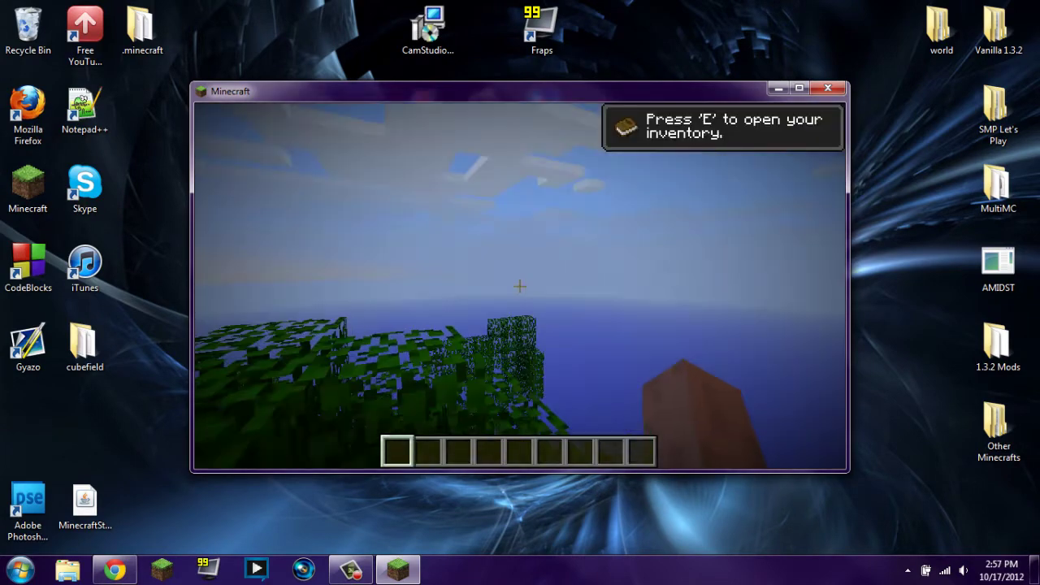
- Examine the full item list in the creative inventory for ComputerCraft blocks and floppy disks
key("e")
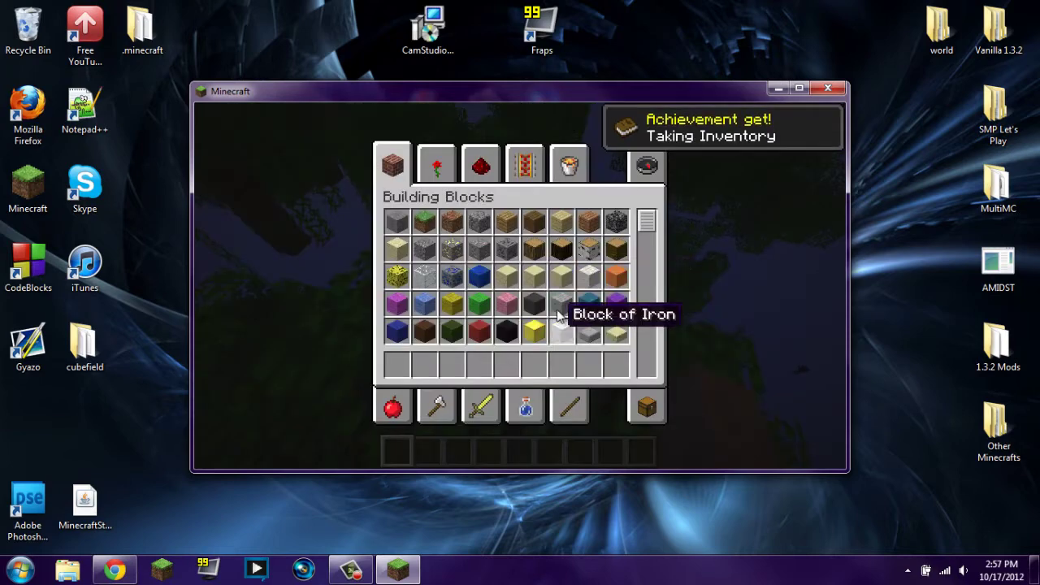
left_click(644, 171)
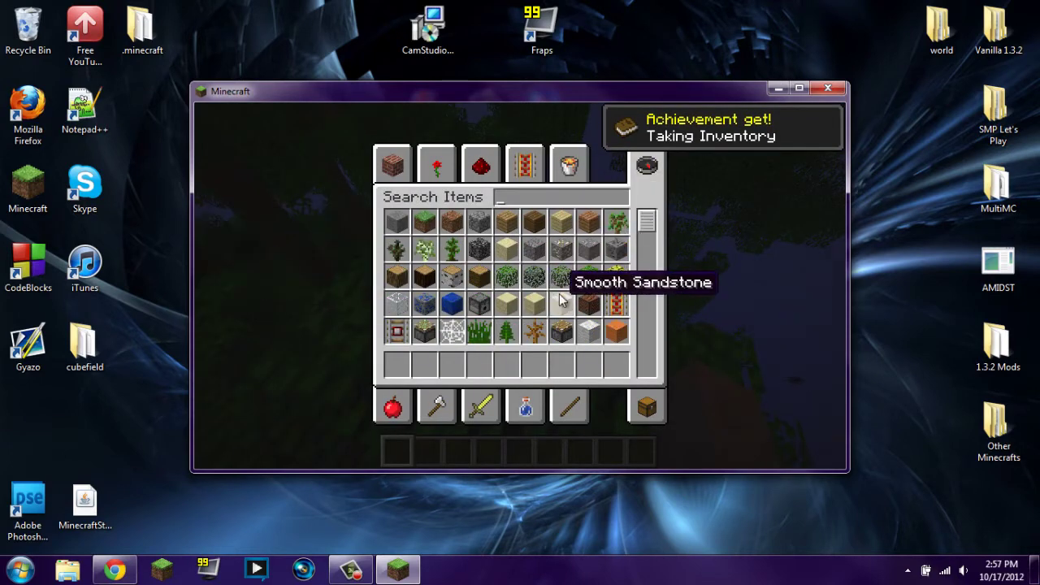
scroll(562, 302, "down", 4)
scroll(559, 302, "down", 6)
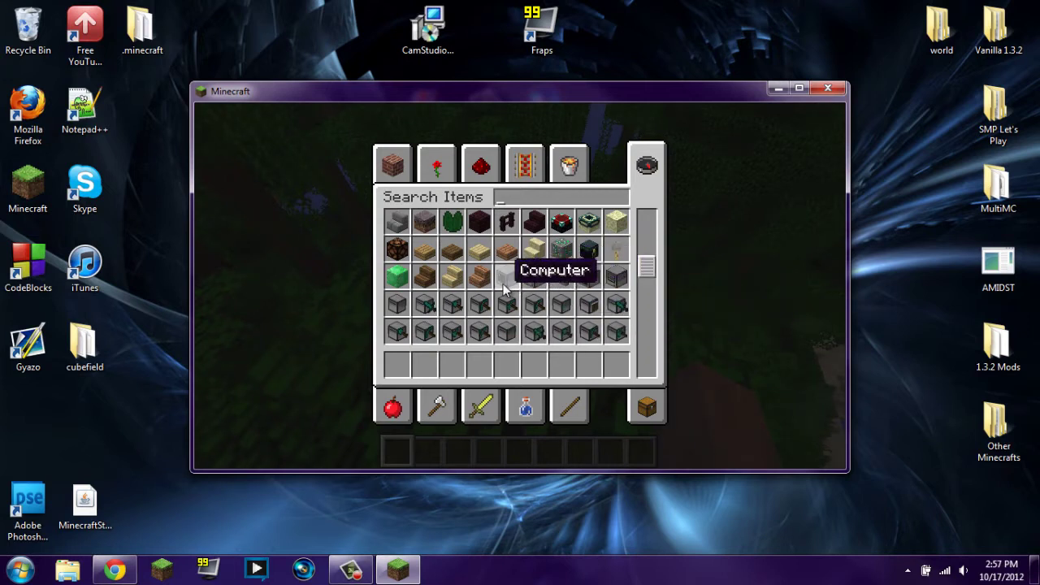
scroll(626, 287, "down", 3)
scroll(626, 287, "down", 10)
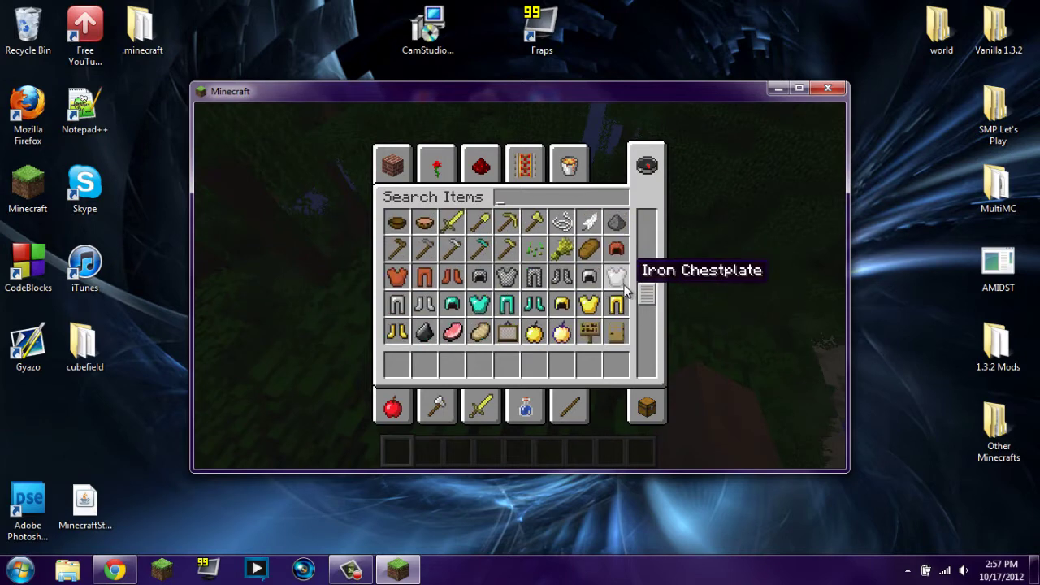
scroll(616, 301, "down", 3)
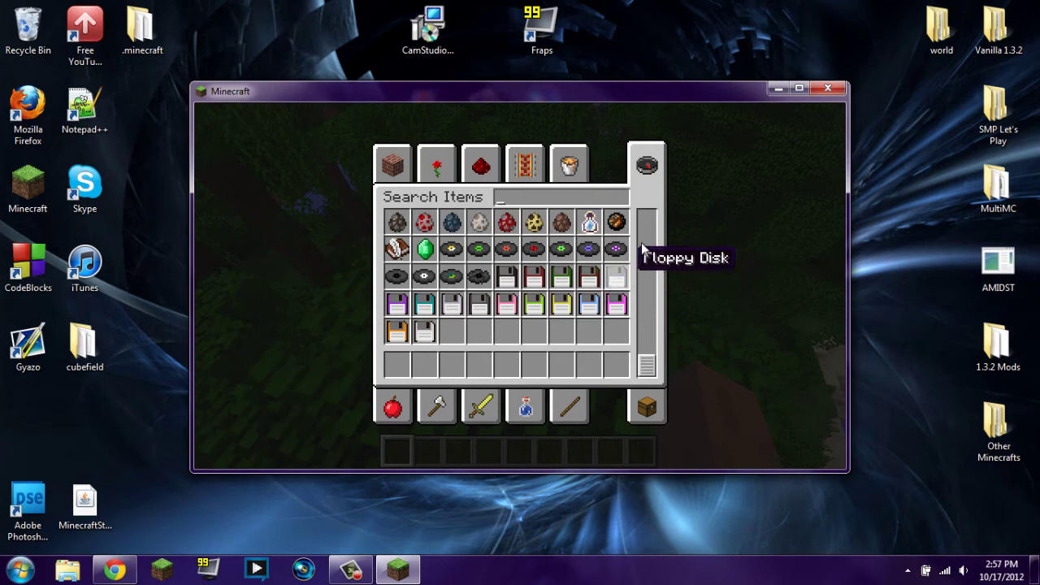
- Leave the world for the title screen and quit Minecraft
key("Escape")
key("Escape")
left_click(510, 363)
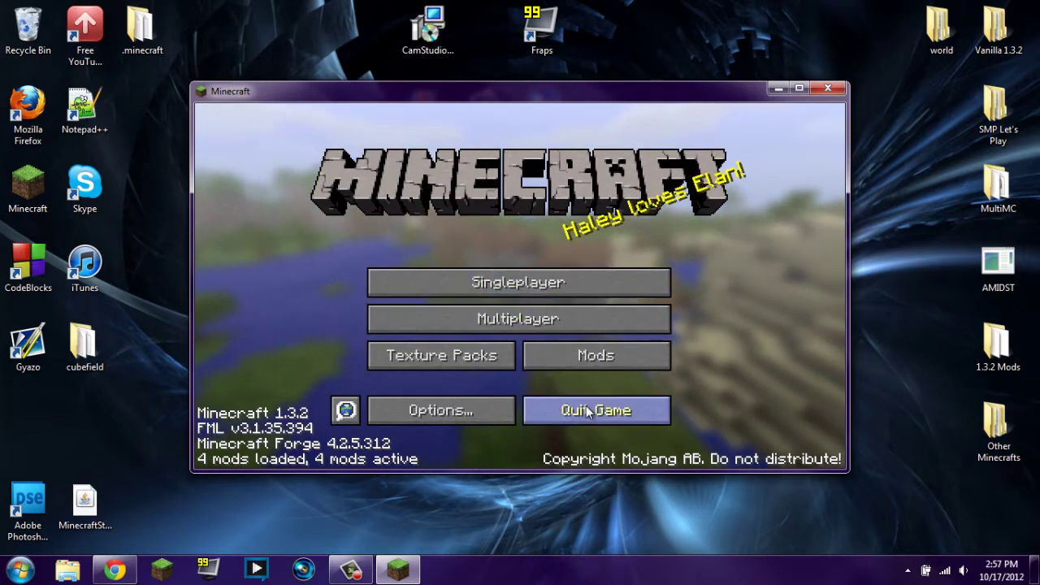
left_click(595, 400)
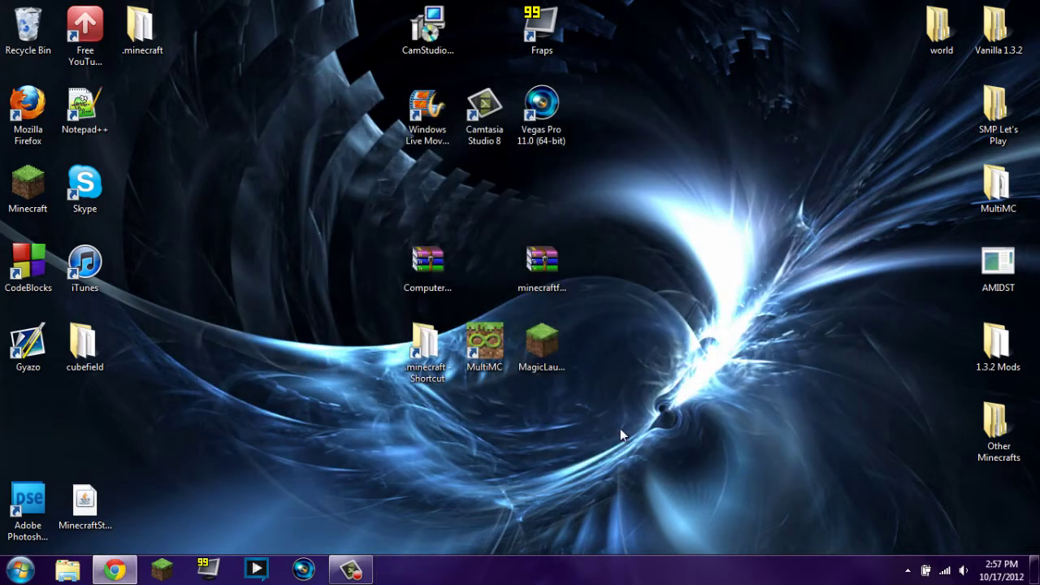
- Switch to MultiMC and create a new instance named ComputerCraft
double_click(496, 358)
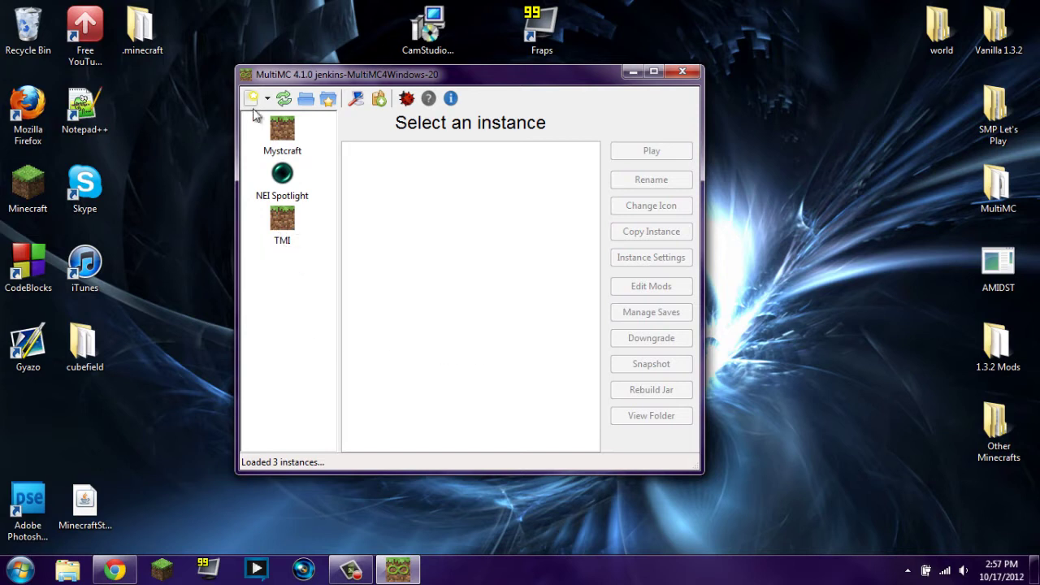
left_click(250, 99)
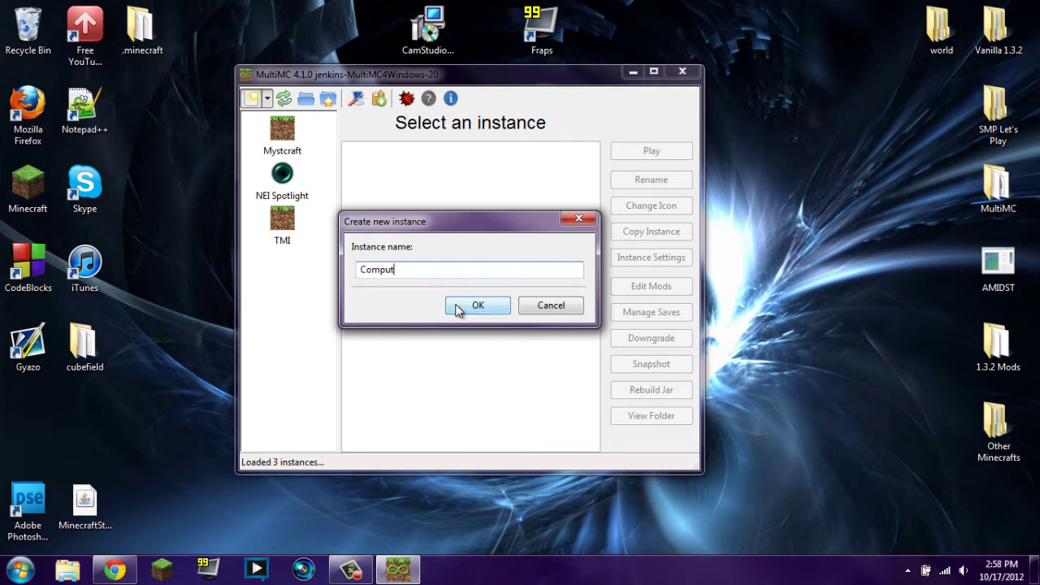
type("ComputerCraft")
left_click(477, 305)
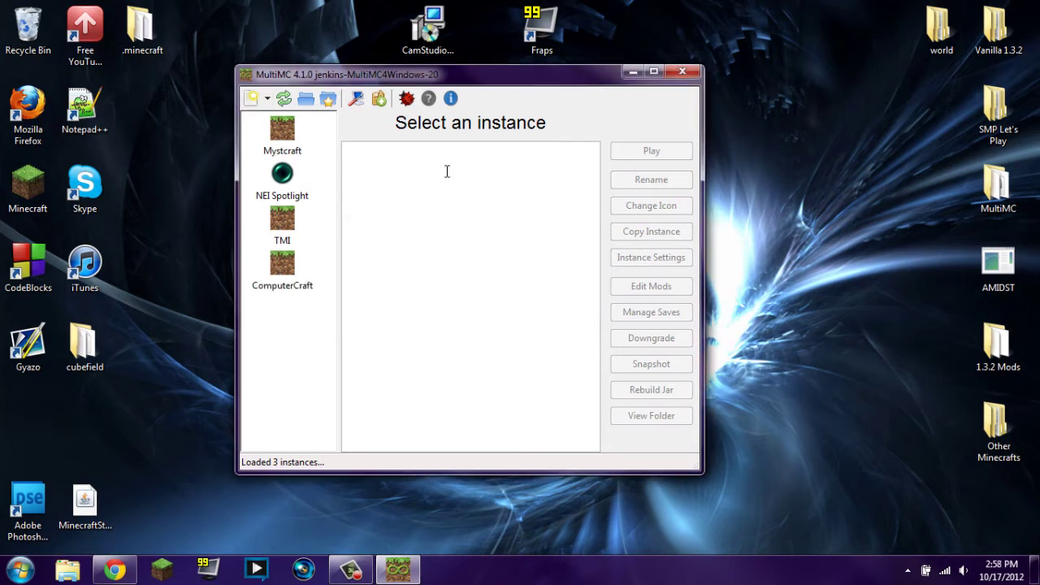
- Add the minecraftforge-universal-4.2.5.312 archive from the desktop to the ComputerCraft instance's jar mods
right_click(284, 268)
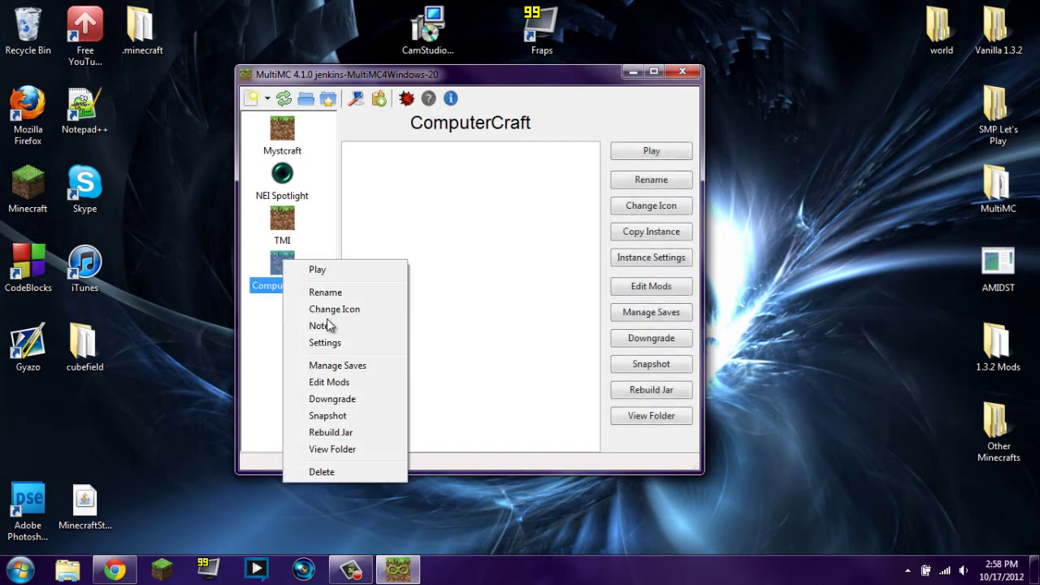
left_click(330, 382)
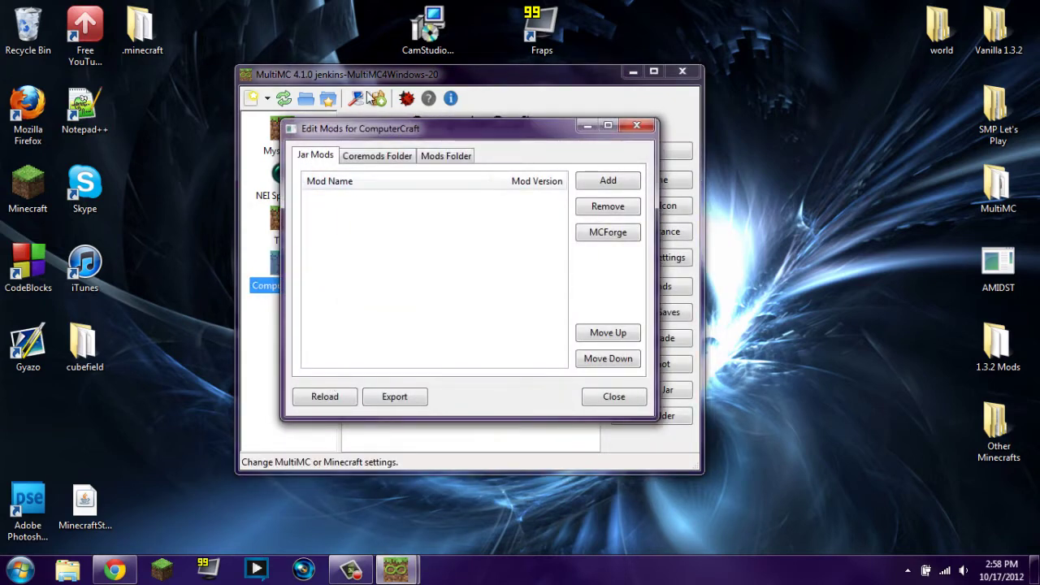
left_click(629, 73)
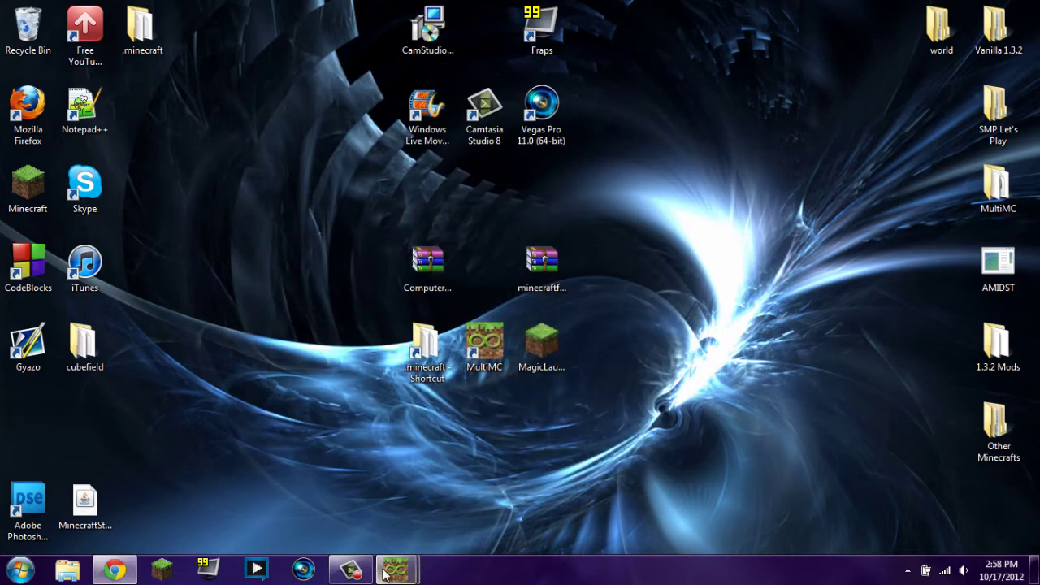
left_click_drag(553, 272, 860, 280)
mouse_move(396, 569)
left_click(467, 509)
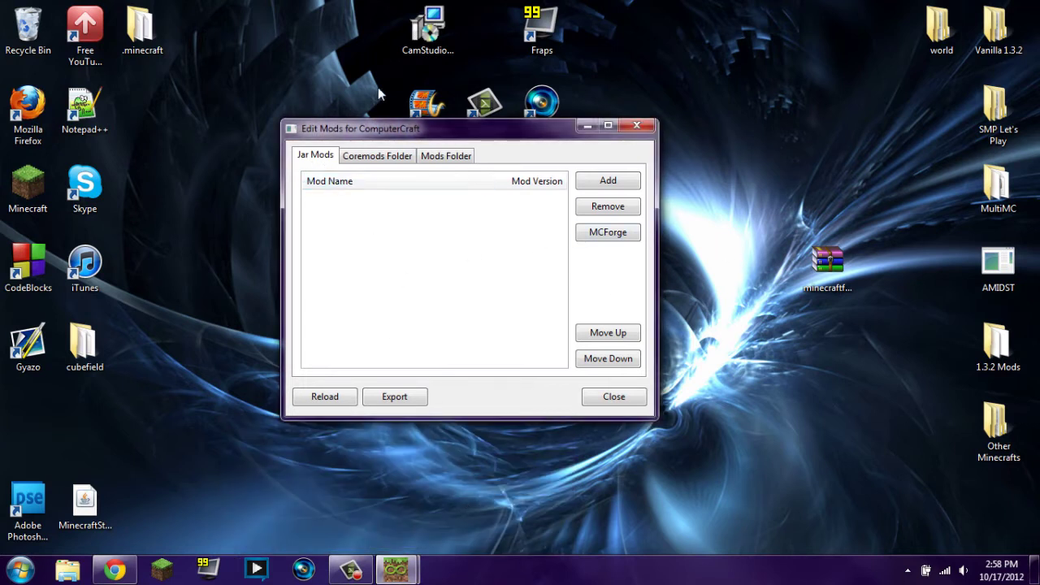
left_click_drag(825, 261, 446, 232)
left_click(401, 201)
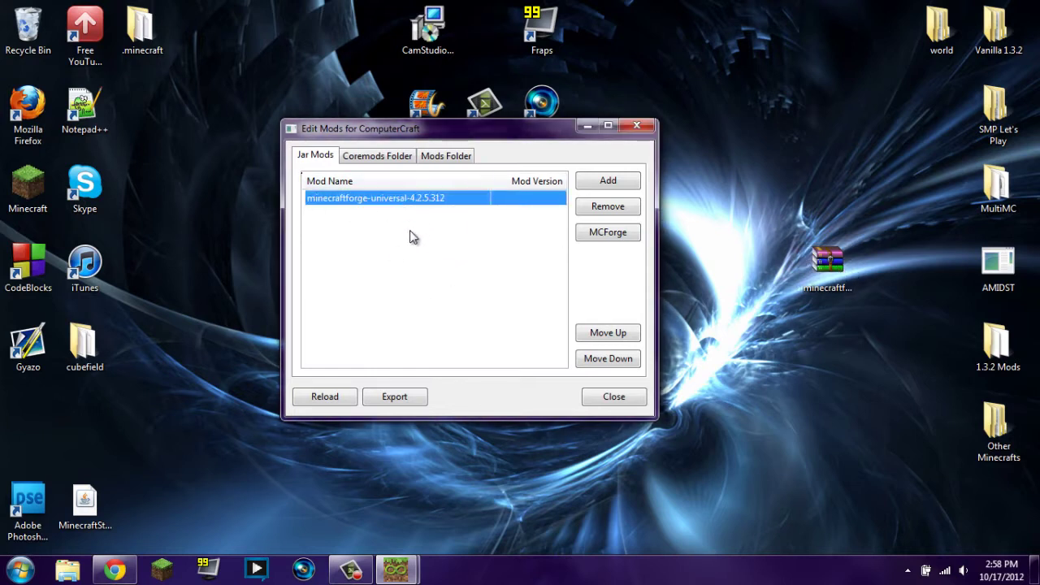
- Add the ComputerCraft archive from the desktop to the instance's mods folder list
left_click(439, 158)
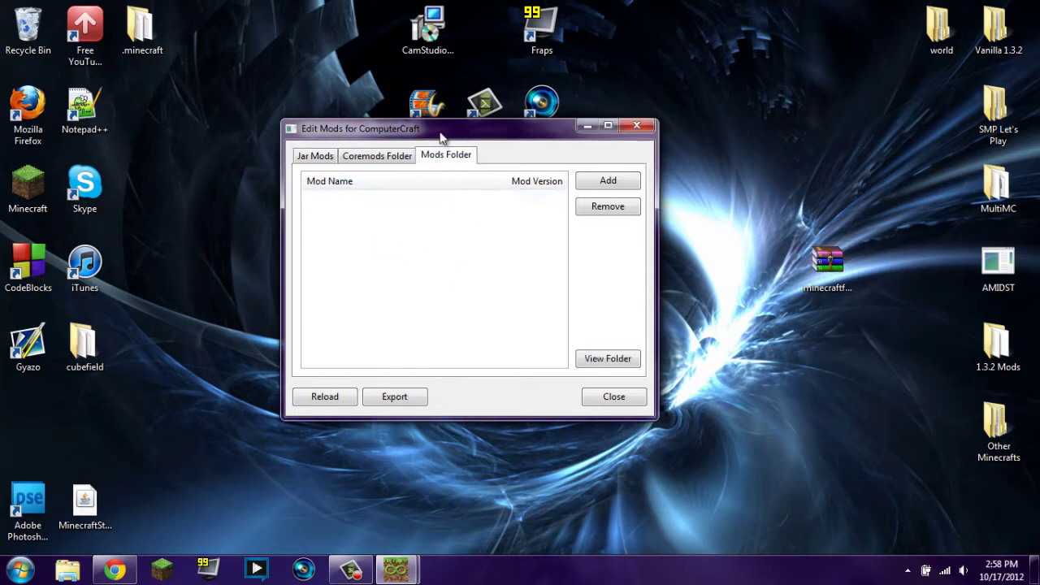
left_click_drag(450, 136, 670, 155)
left_click_drag(432, 268, 593, 269)
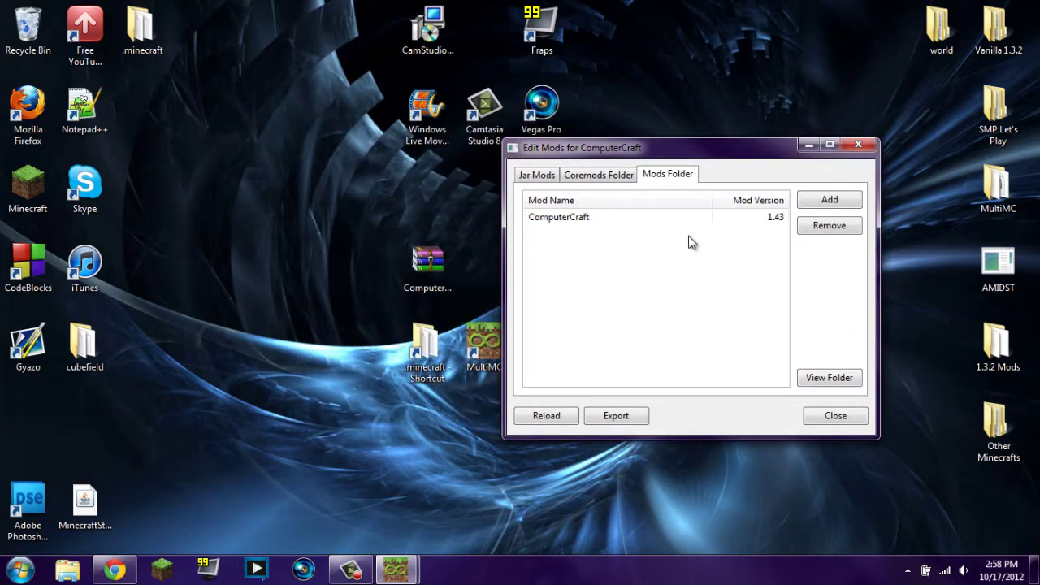
left_click(558, 219)
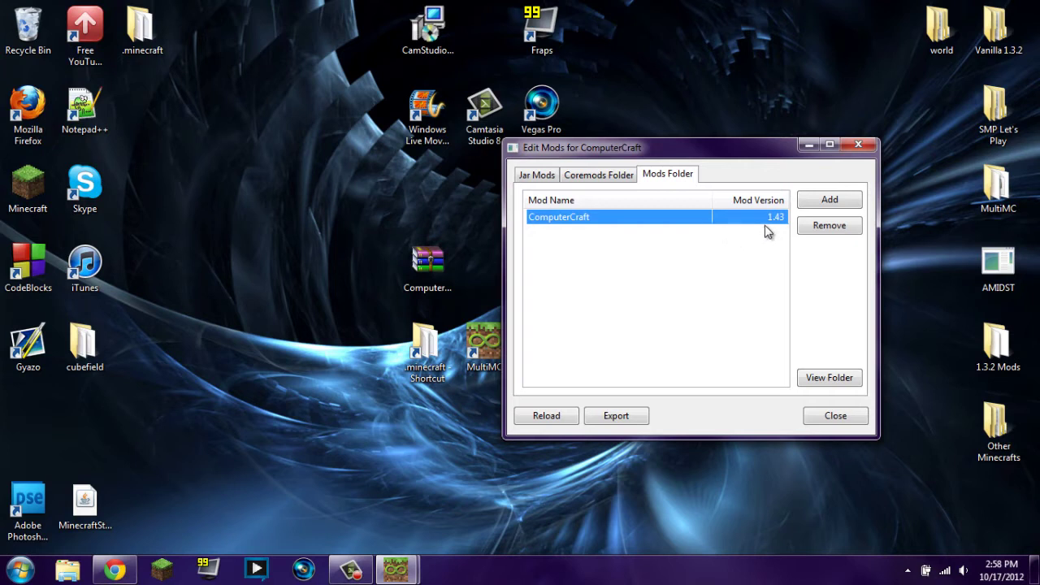
left_click(741, 268)
- Check the instance's jar mods and mods folder lists, and close the mod editor
left_click(540, 175)
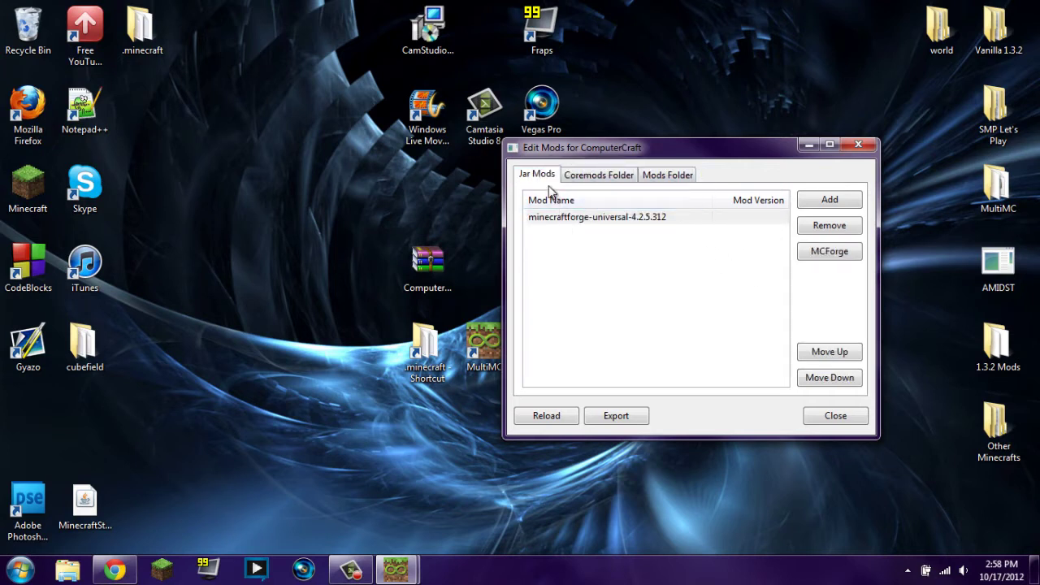
left_click(669, 176)
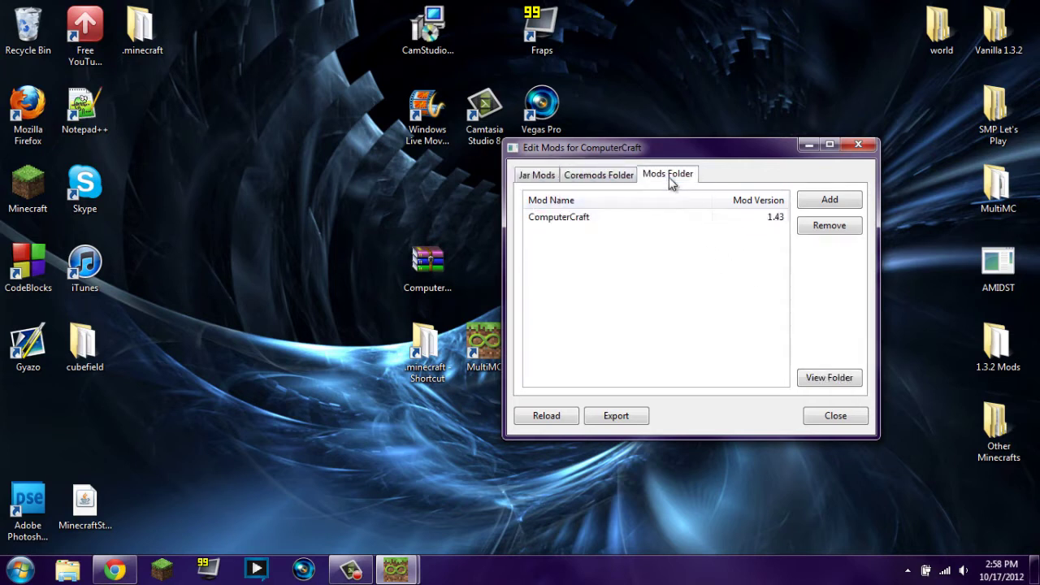
left_click(543, 178)
left_click(812, 414)
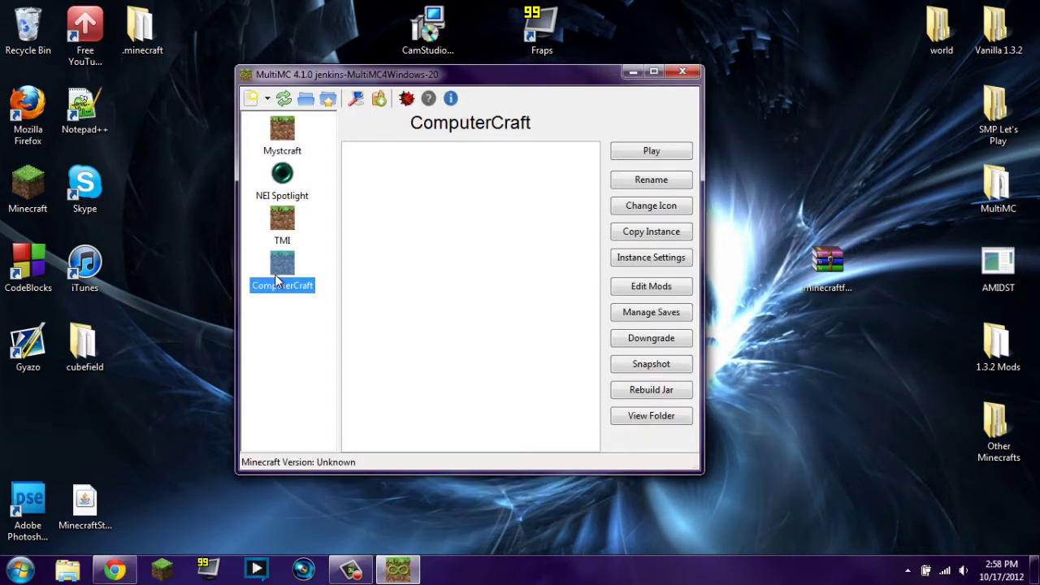
- Launch the ComputerCraft instance with the saved login and create a Creative mode singleplayer world named New World
double_click(275, 283)
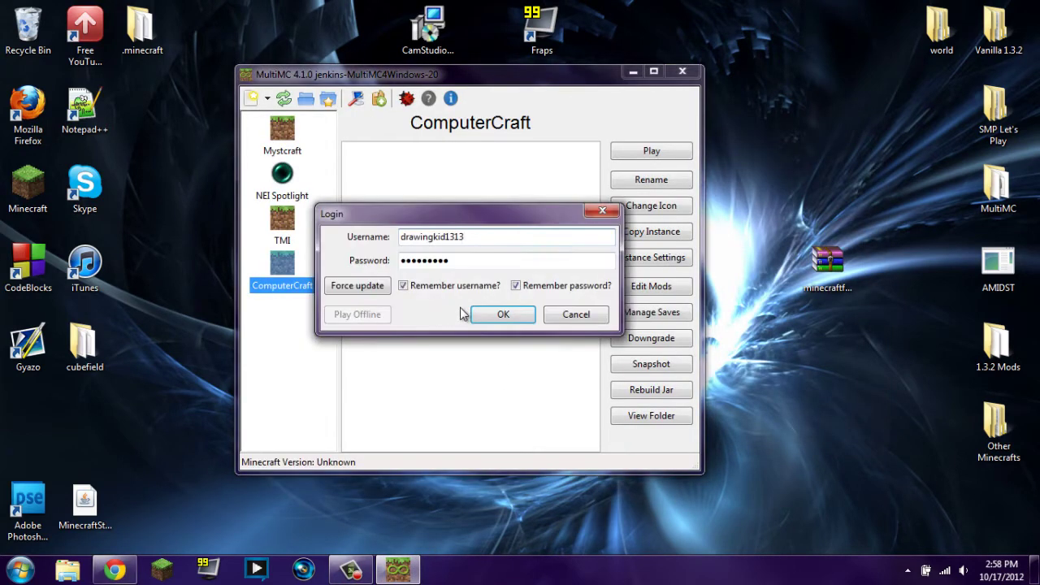
left_click(503, 314)
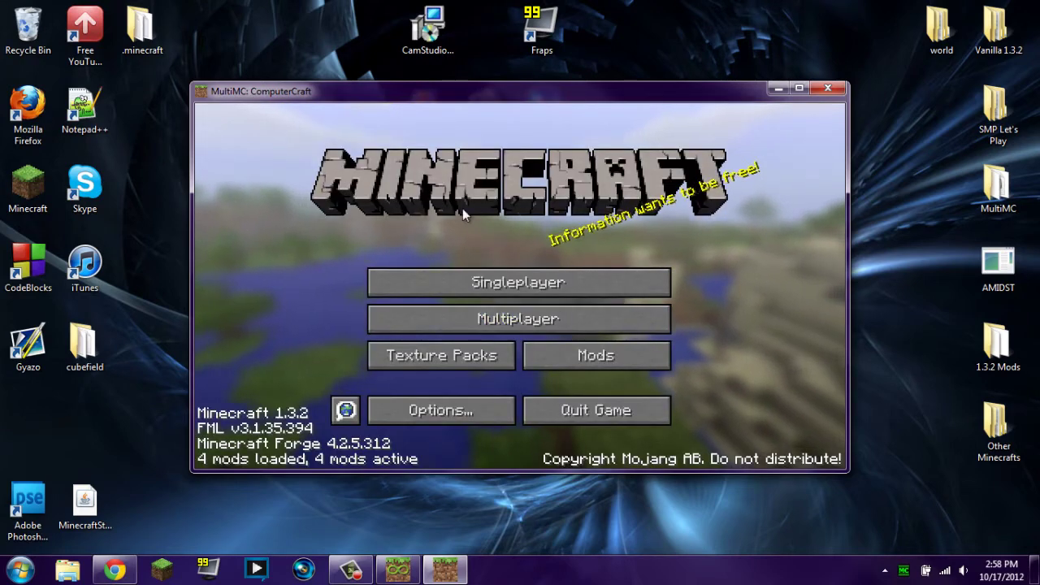
left_click(434, 283)
left_click(580, 404)
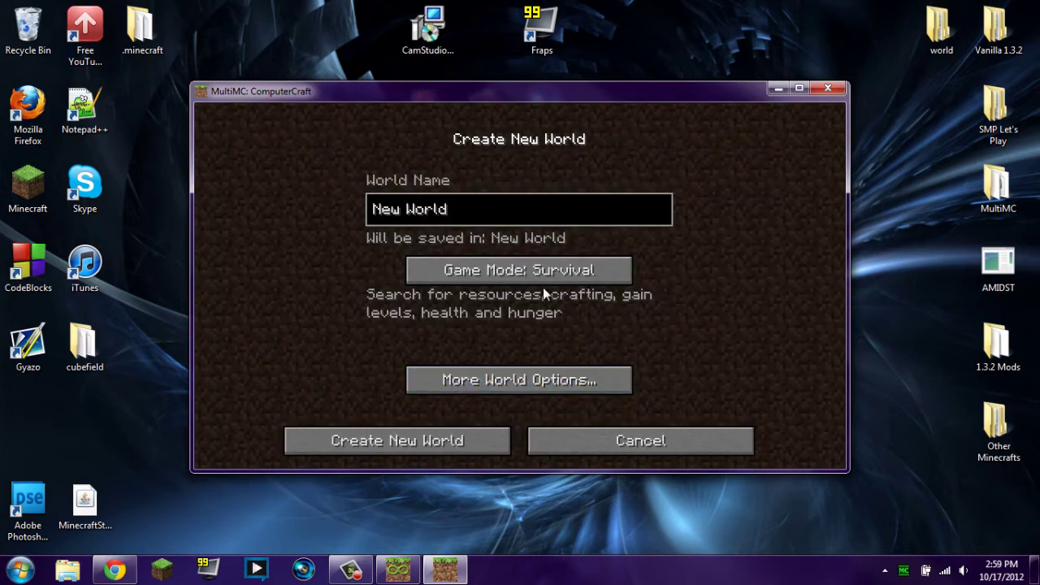
left_click(545, 268)
left_click(544, 269)
left_click(484, 446)
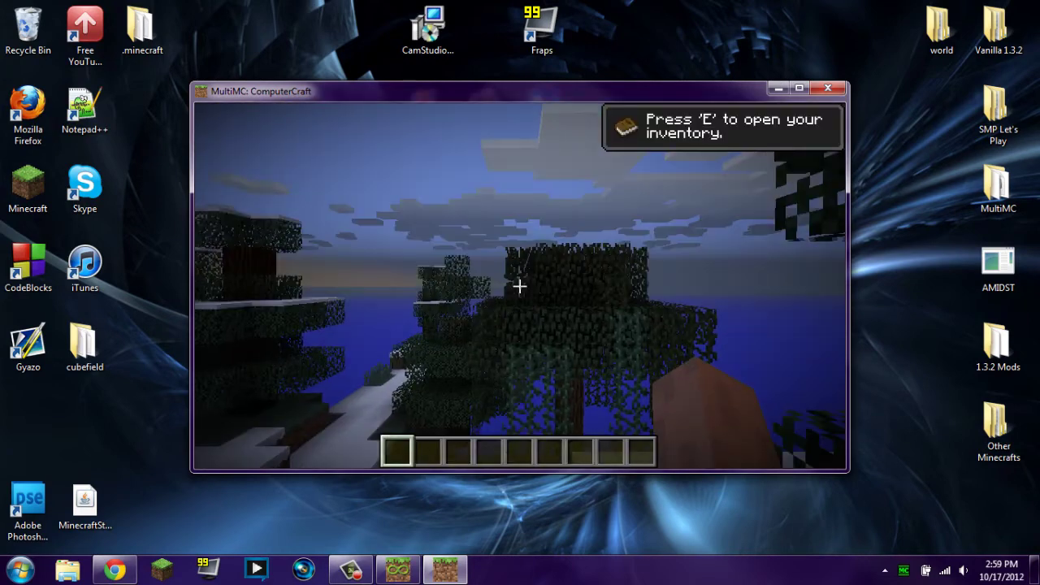
- Find the ComputerCraft blocks in the full creative item list and put two of them, including a turtle, in the hotbar
mouse_move(521, 287)
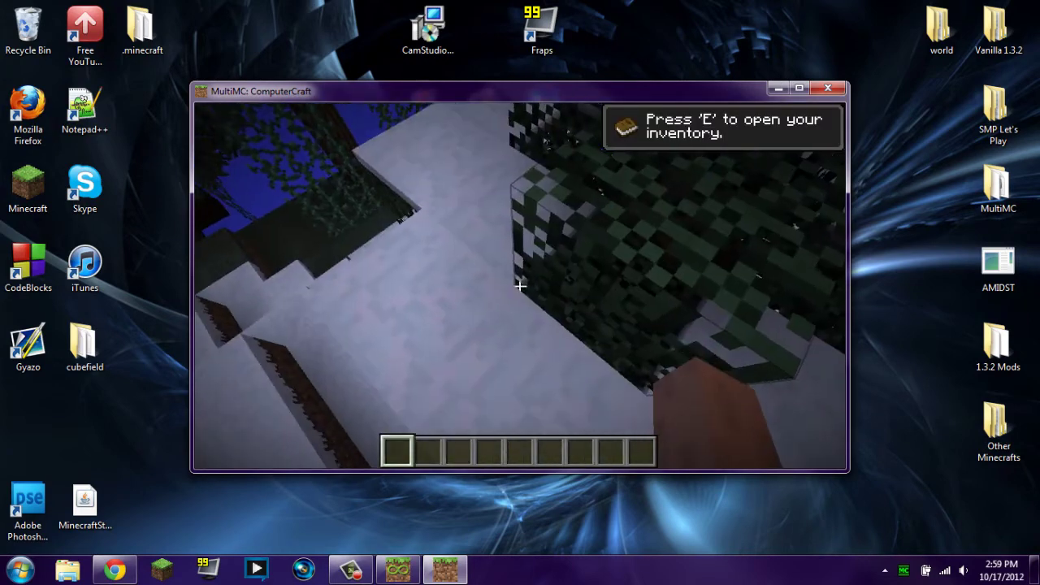
key("e")
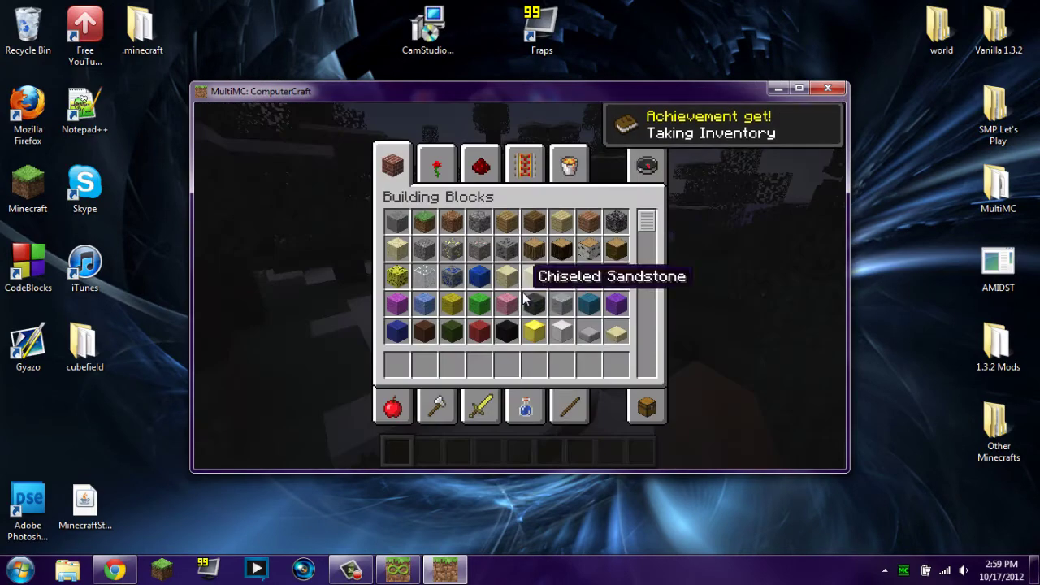
scroll(529, 288, "down", 5)
left_click(655, 170)
scroll(520, 297, "down", 3)
scroll(532, 303, "down", 5)
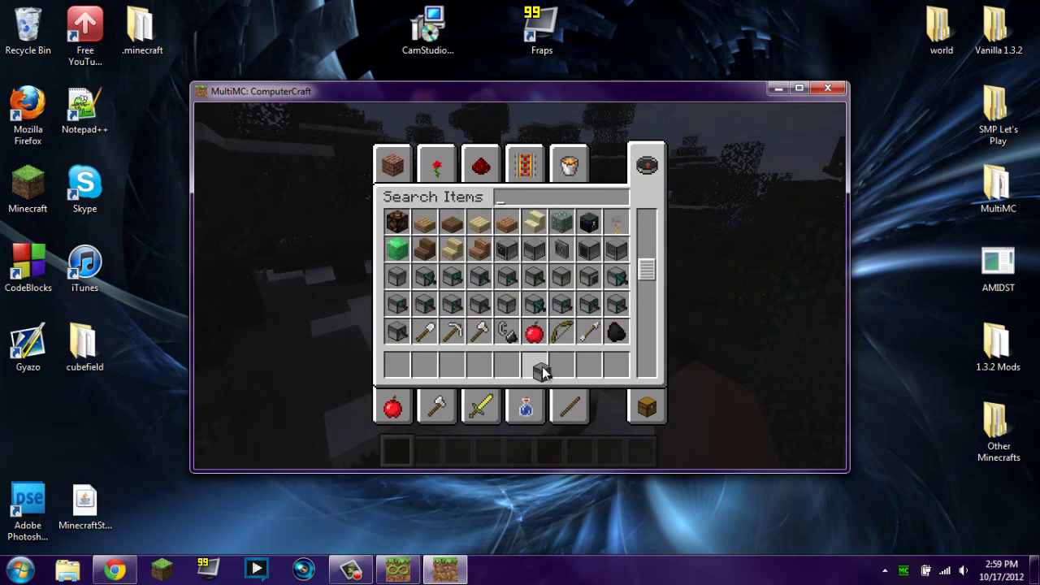
left_click(534, 276)
right_click(534, 366)
left_click(561, 368)
key("e")
- Place the ComputerCraft blocks from the hotbar on the snowy ground to test them
scroll(520, 286, "down", 5)
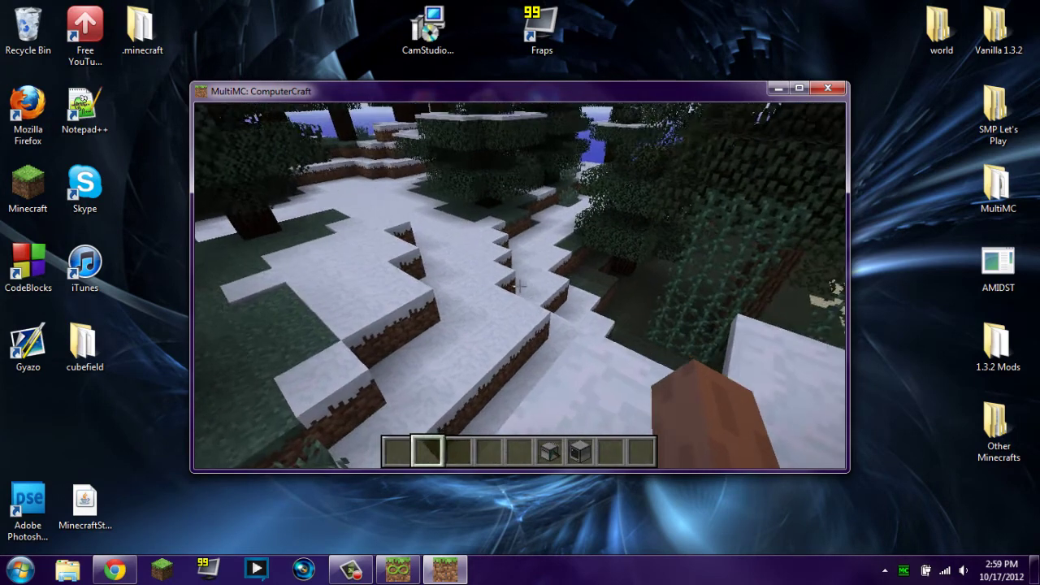
right_click(521, 286)
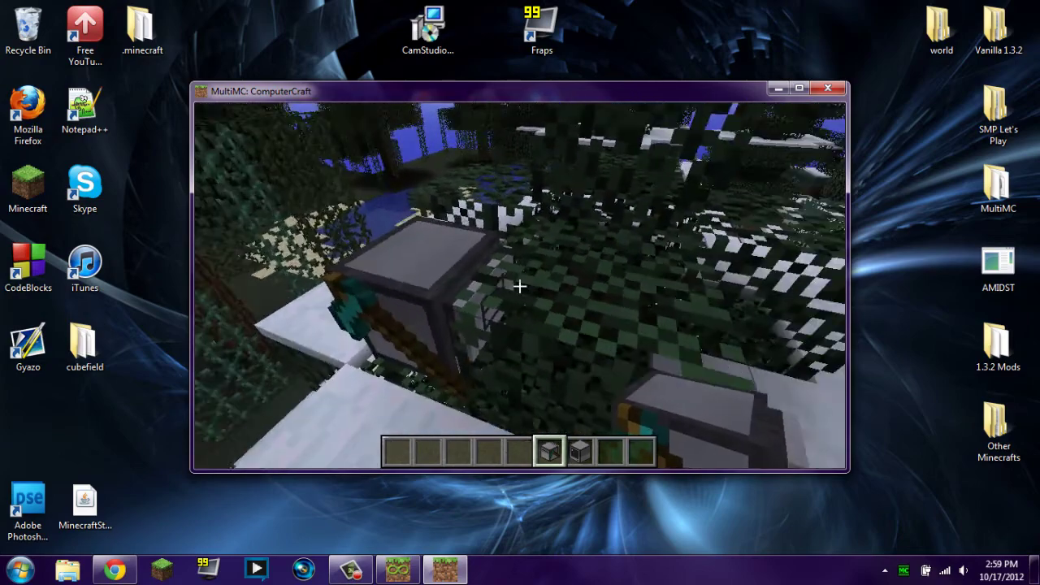
scroll(521, 286, "down", 1)
right_click(520, 286)
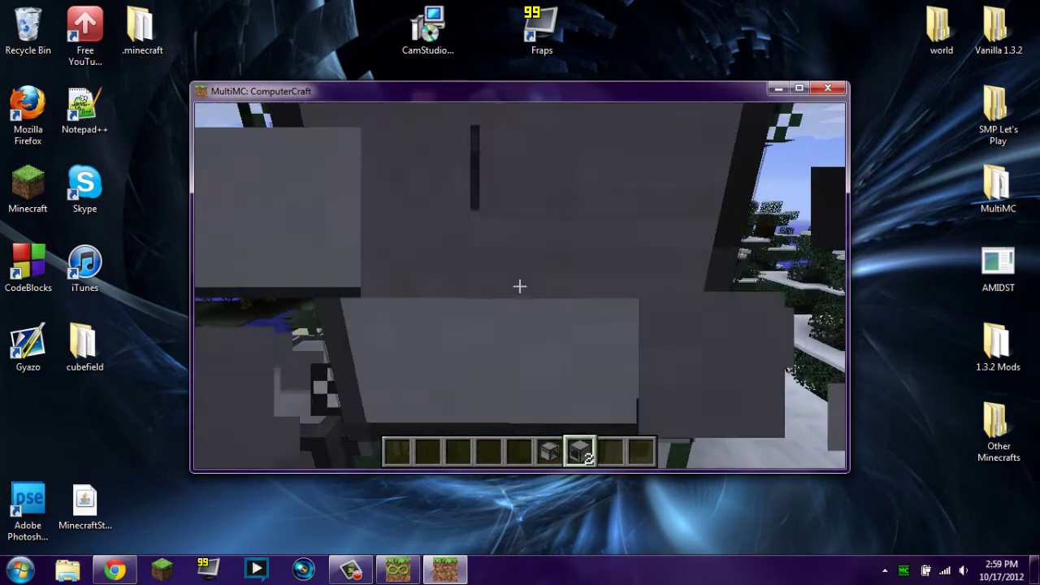
- Leave the world for the title screen, quit the game and close MultiMC
key("Escape")
left_click(522, 291)
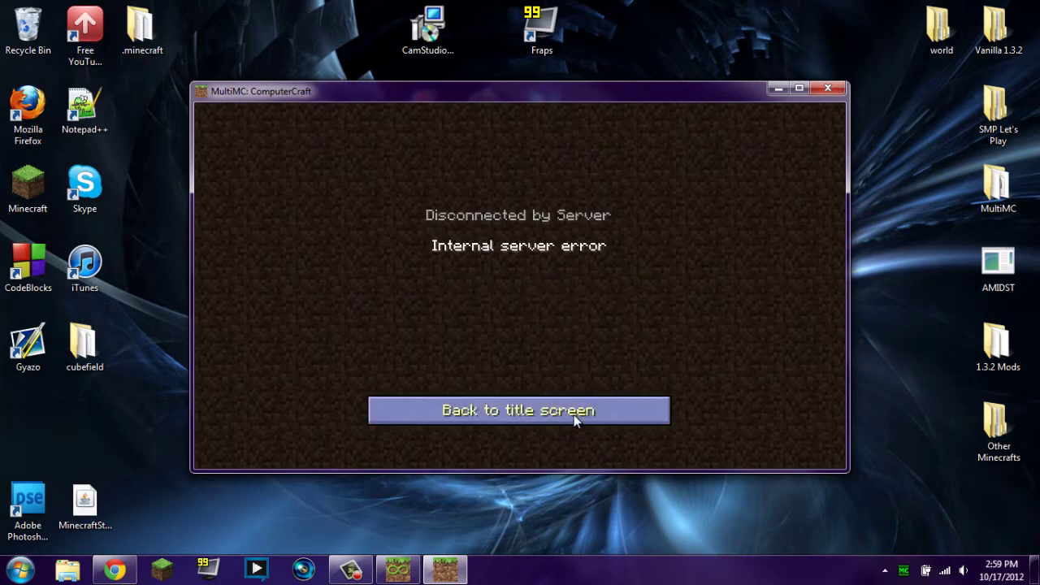
left_click(579, 422)
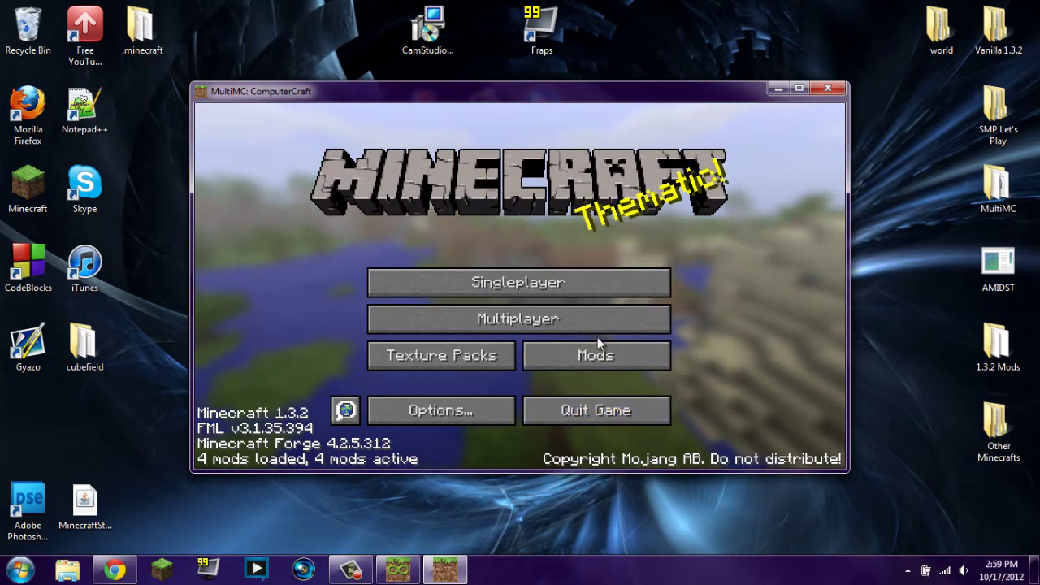
left_click(608, 412)
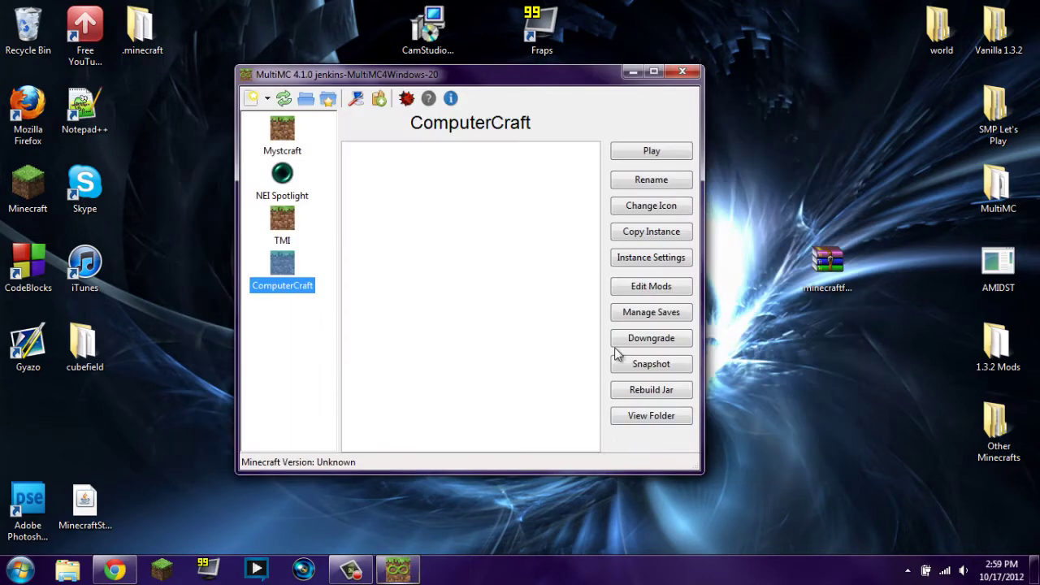
left_click(684, 72)
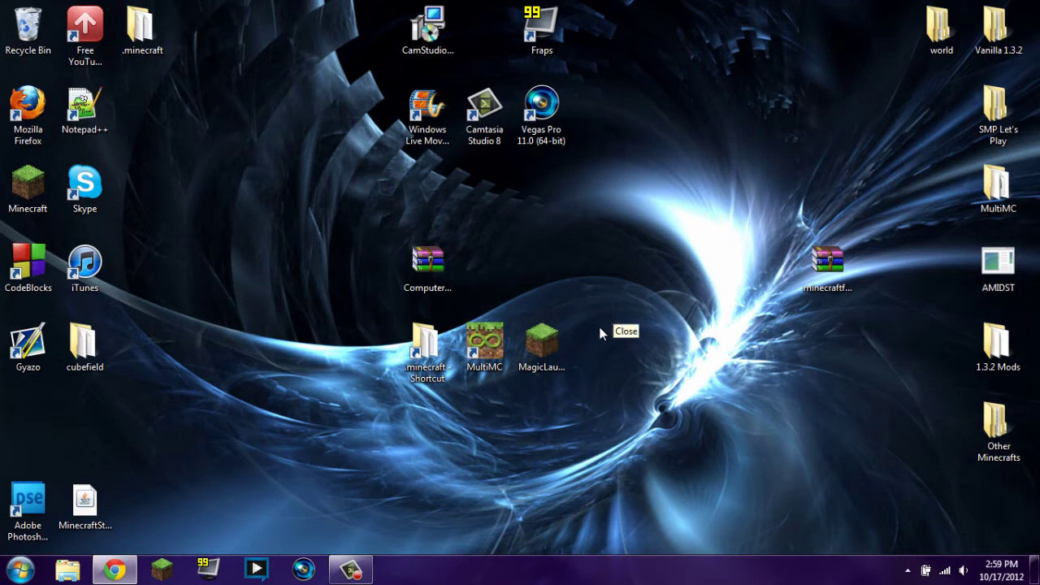
- Delete the modded .minecraft folder from the AppData Roaming folder
double_click(425, 345)
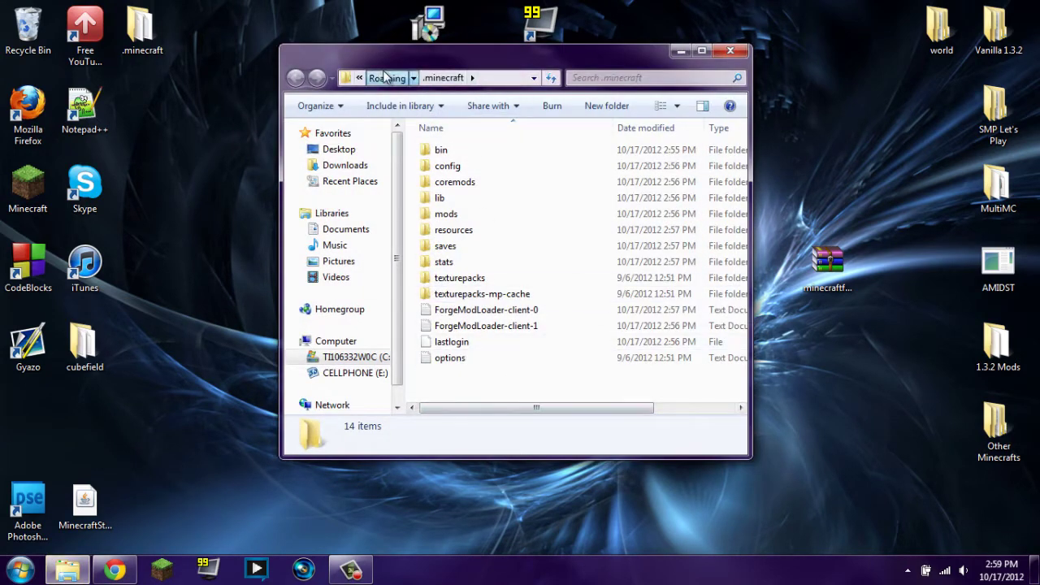
left_click(381, 78)
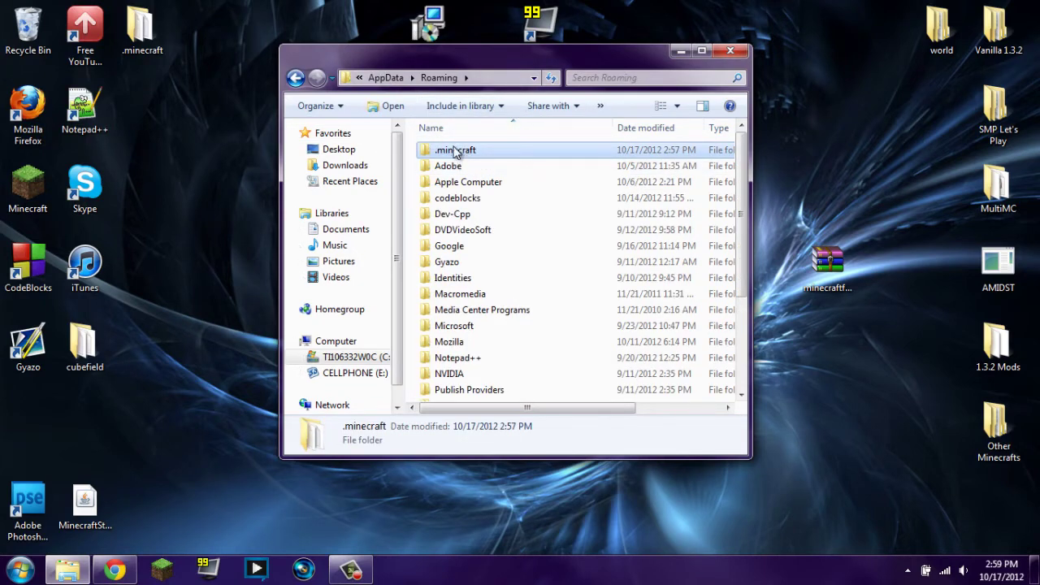
key("Delete")
left_click(581, 350)
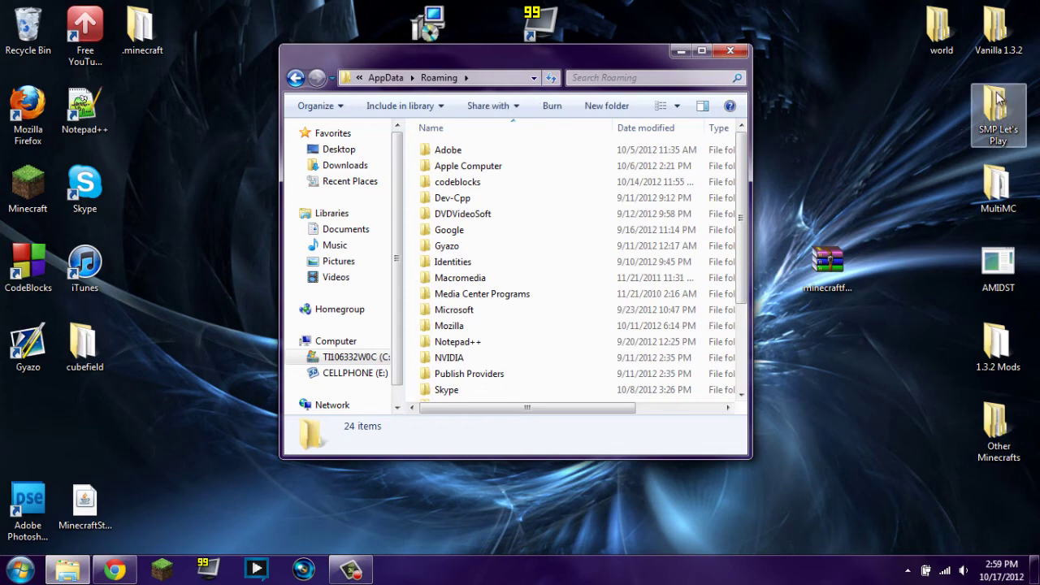
- Copy the clean .minecraft folder from the Vanilla 1.3.2 folder into Roaming, and close the folder window
double_click(996, 28)
left_click_drag(617, 60, 757, 79)
left_click_drag(622, 168, 396, 62)
left_click(893, 69)
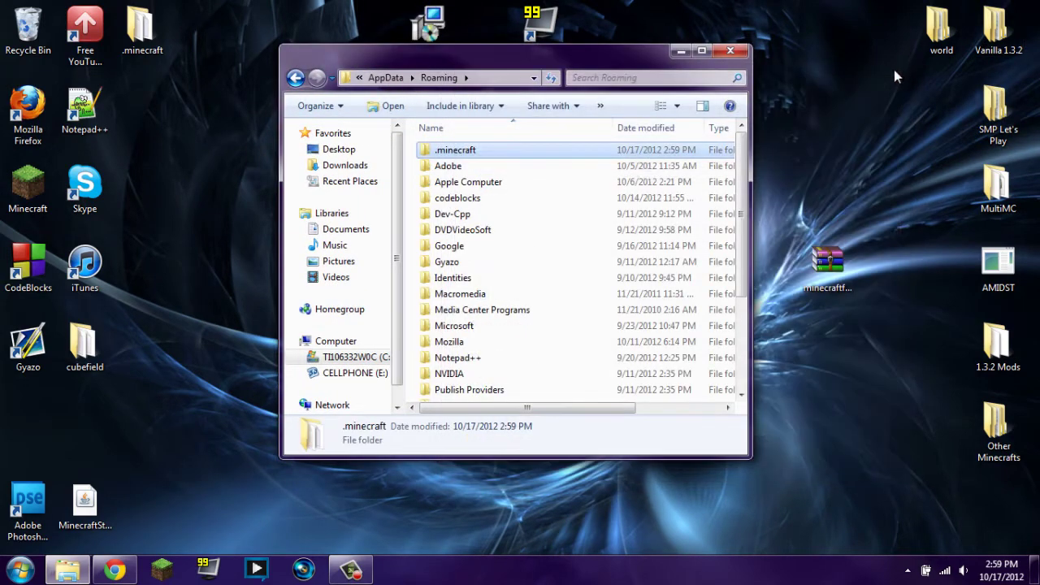
left_click(734, 52)
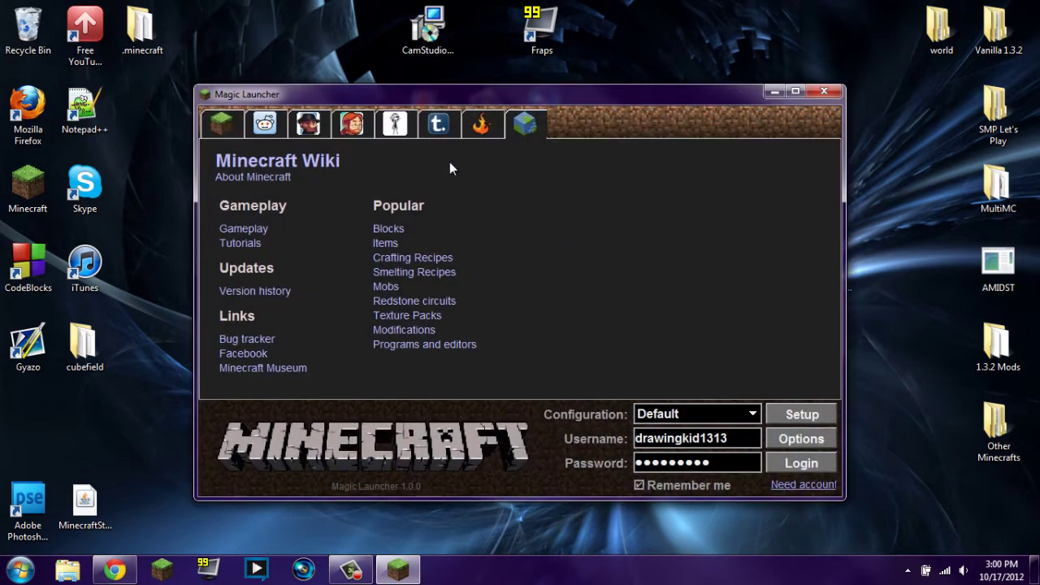
- In Magic Launcher's setup, create a configuration named ComputerCraft copied from Default, and switch back to the Default configuration
left_click(797, 419)
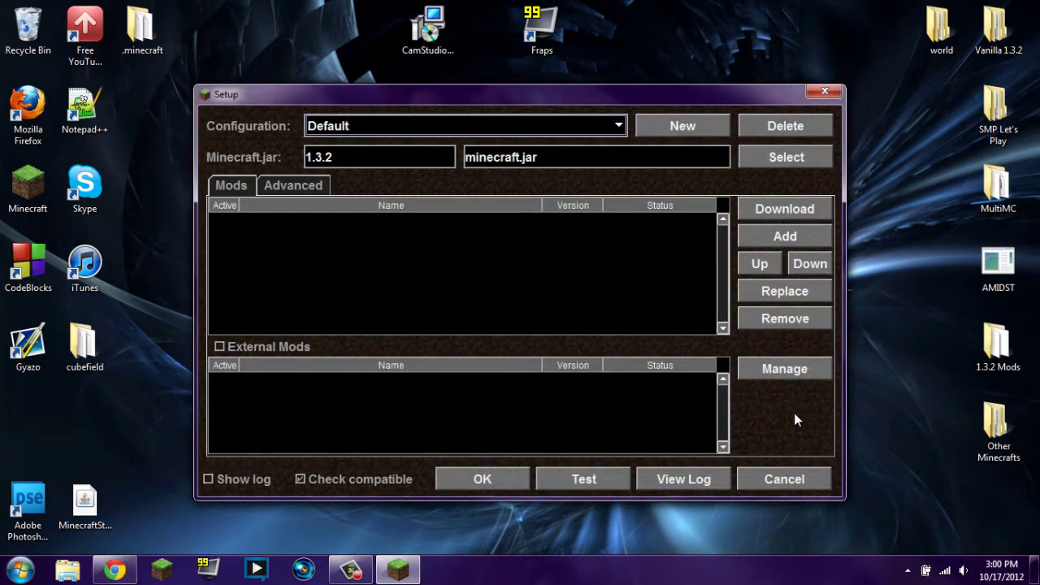
left_click(622, 128)
left_click(653, 126)
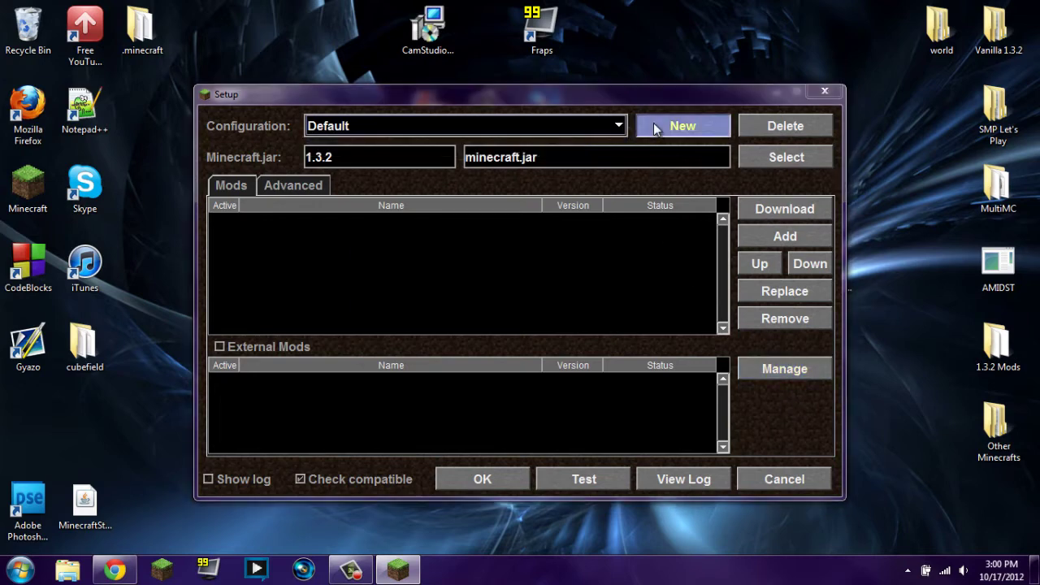
type("ComputerCraft")
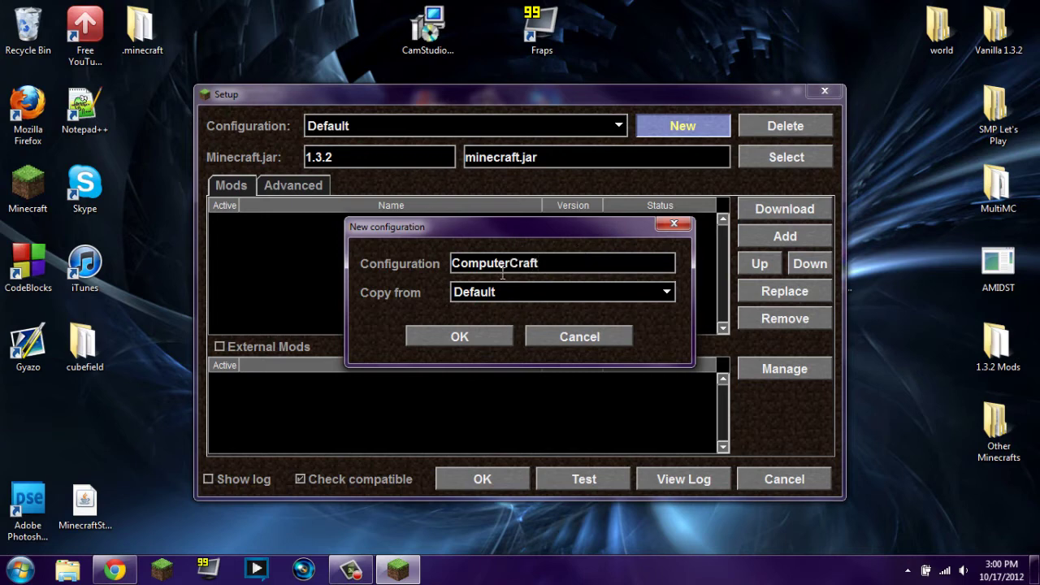
left_click(493, 334)
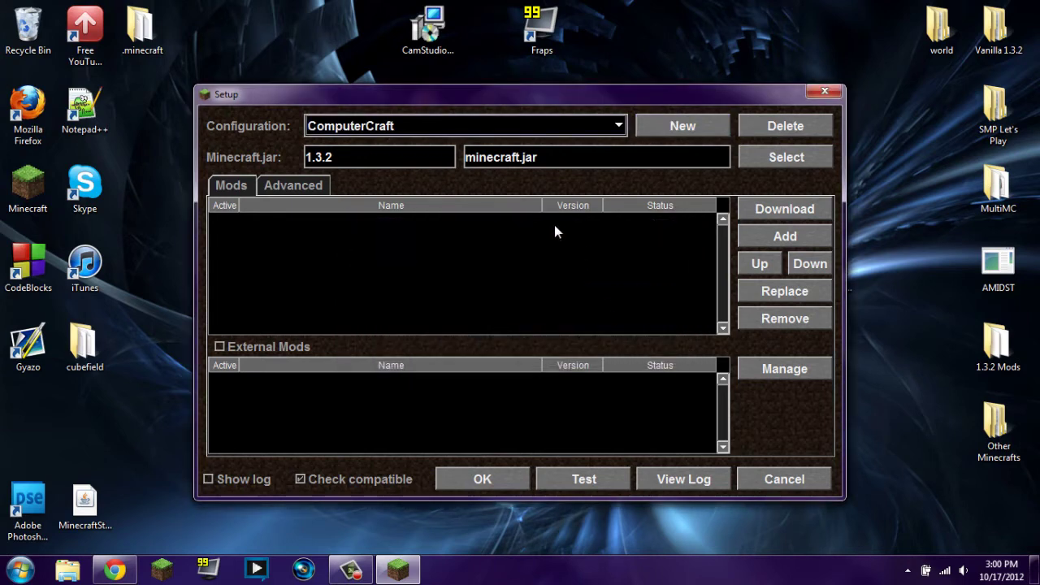
left_click(569, 130)
left_click(557, 146)
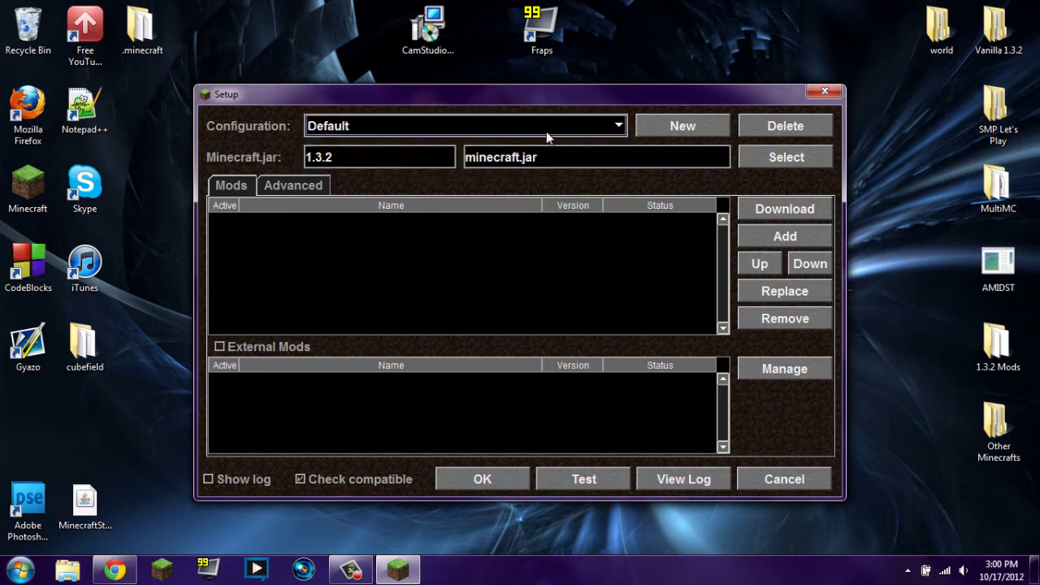
- Switch Magic Launcher's setup to the ComputerCraft configuration
left_click(554, 128)
left_click(517, 164)
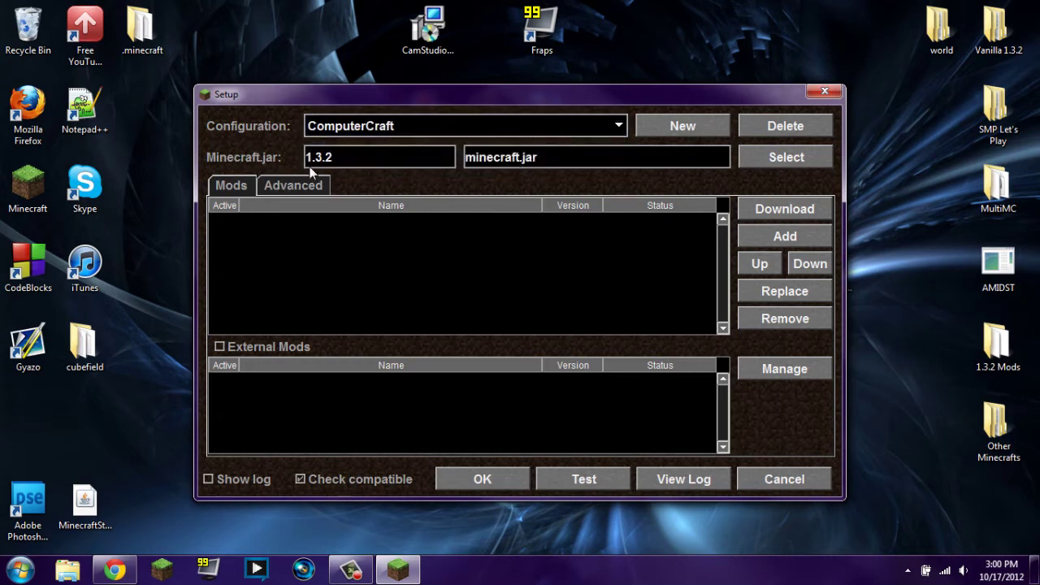
left_click(343, 165)
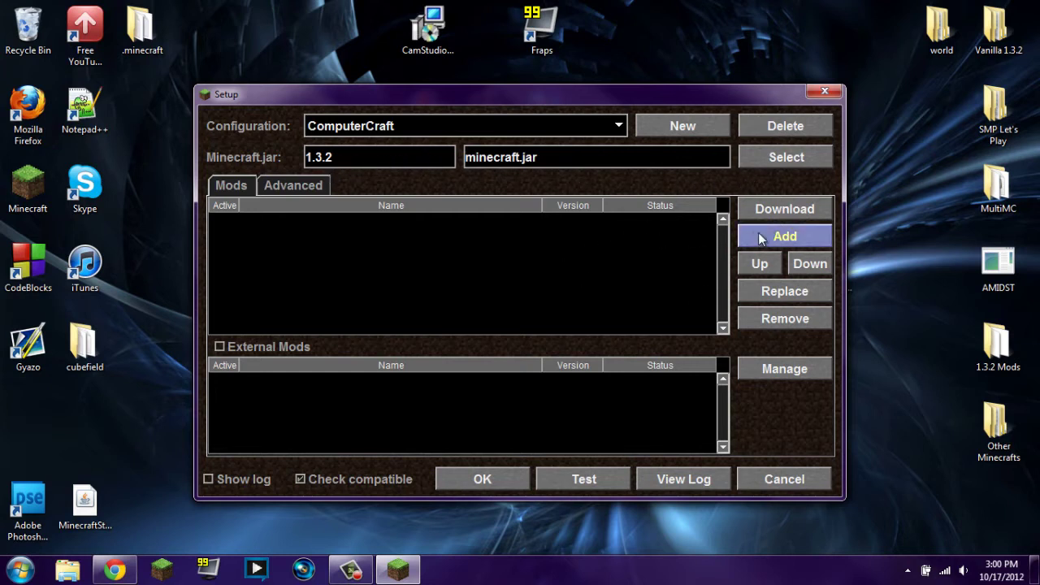
- Add minecraftforge-universal-4.2.5.312.zip from the Desktop folder to the configuration's mod list
left_click_drag(678, 93, 538, 76)
left_click(639, 213)
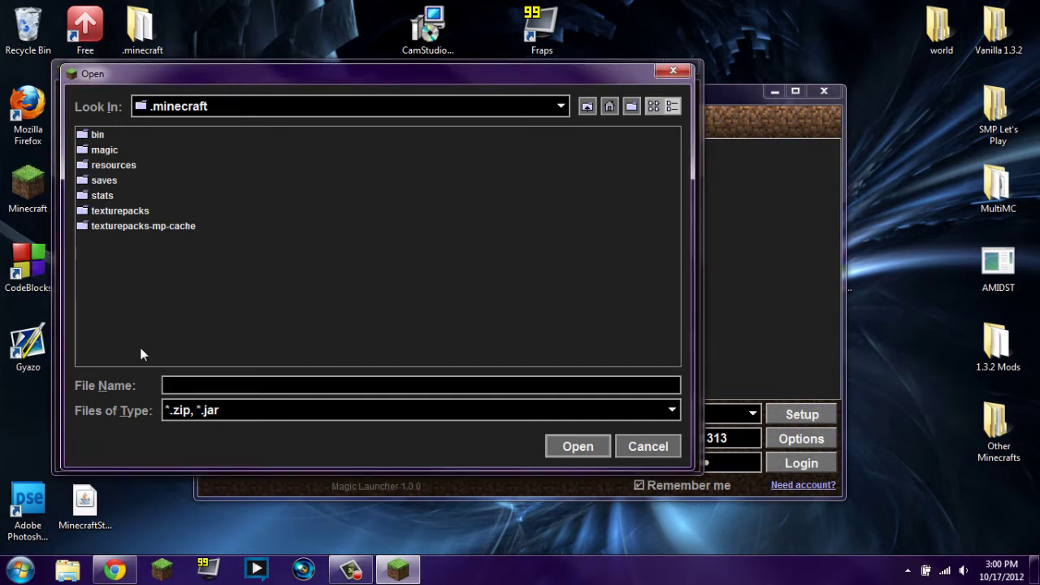
left_click(588, 107)
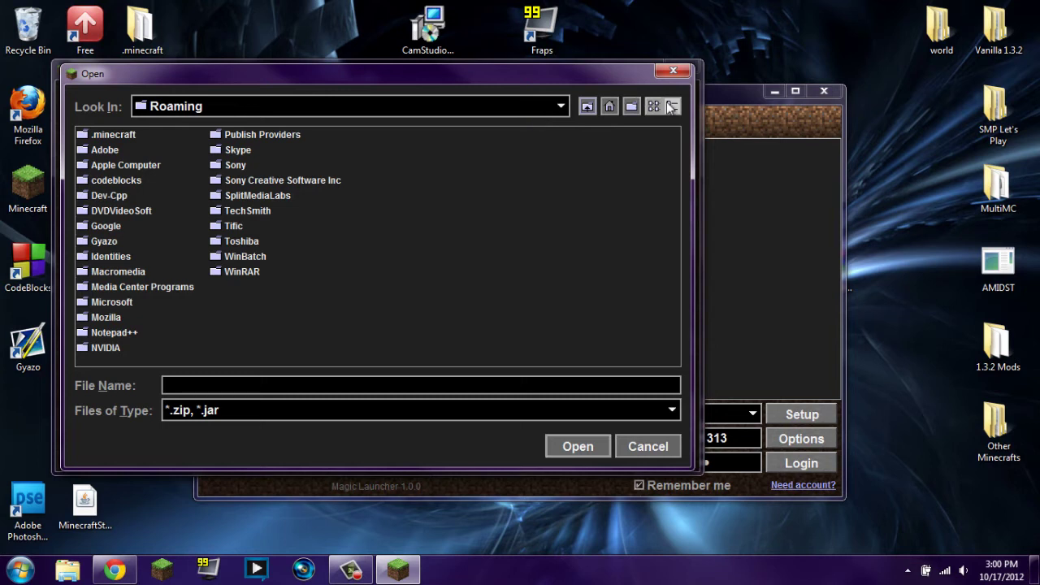
left_click(588, 106)
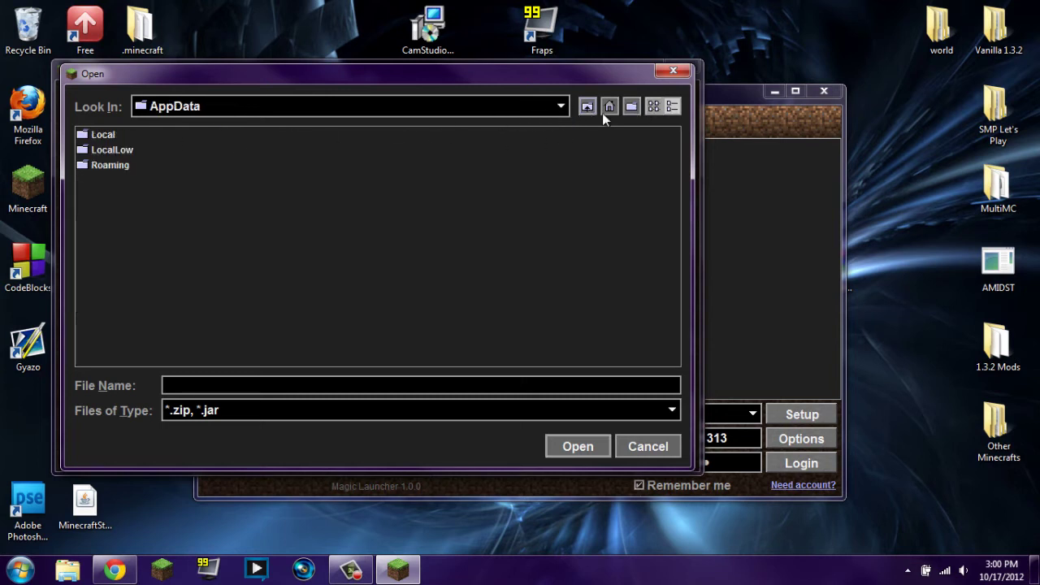
left_click(589, 107)
double_click(86, 163)
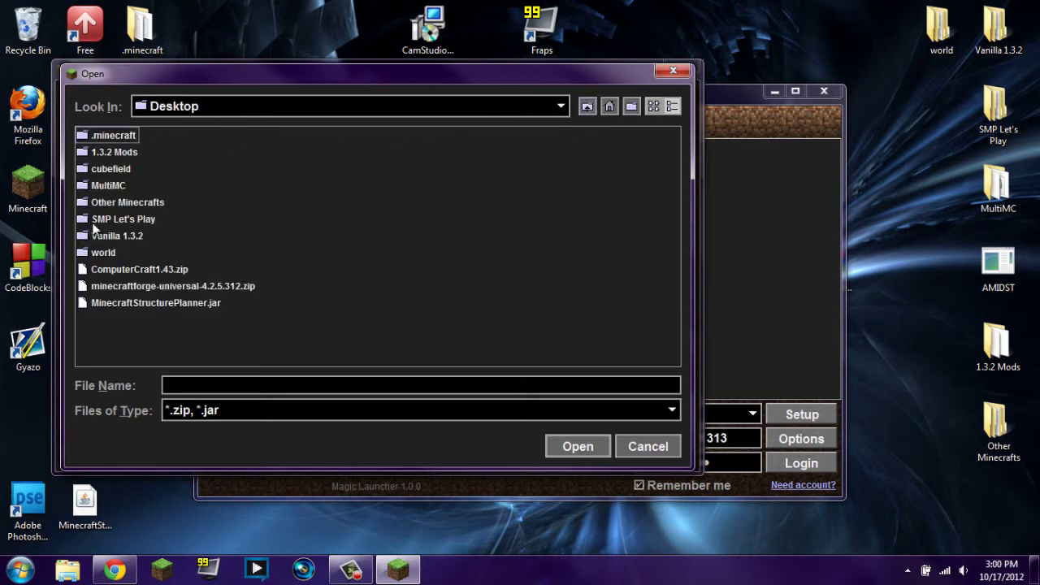
left_click(87, 291)
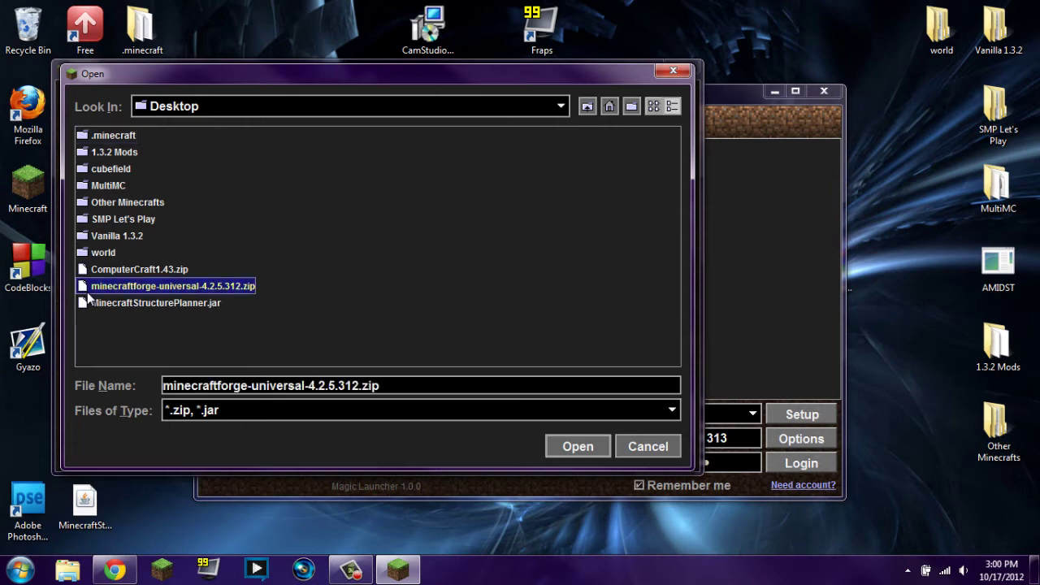
left_click(576, 446)
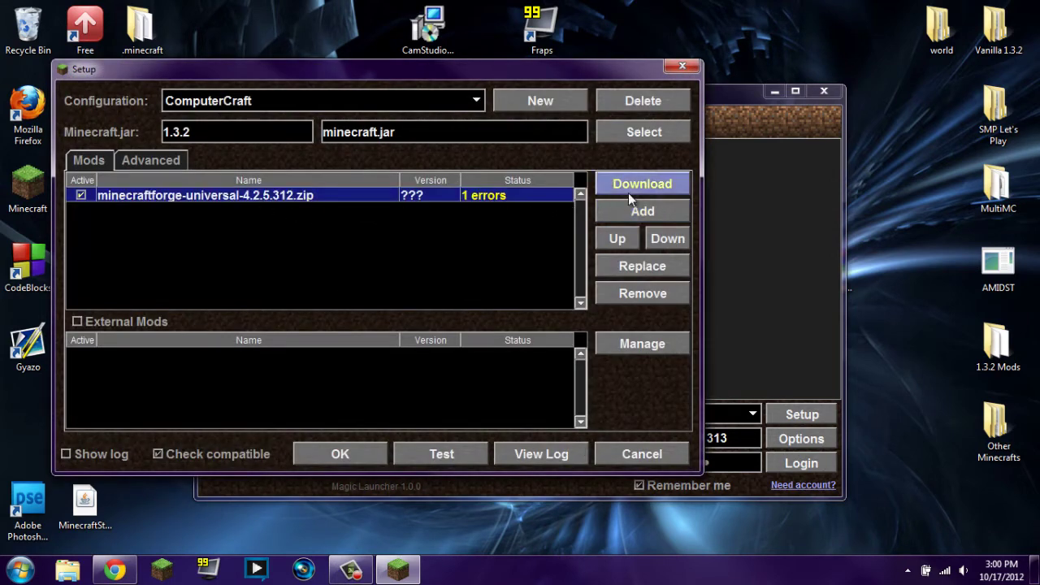
- Add ComputerCraft1.43.zip from the Desktop to the mod list below Forge, and accept the setup
left_click(617, 217)
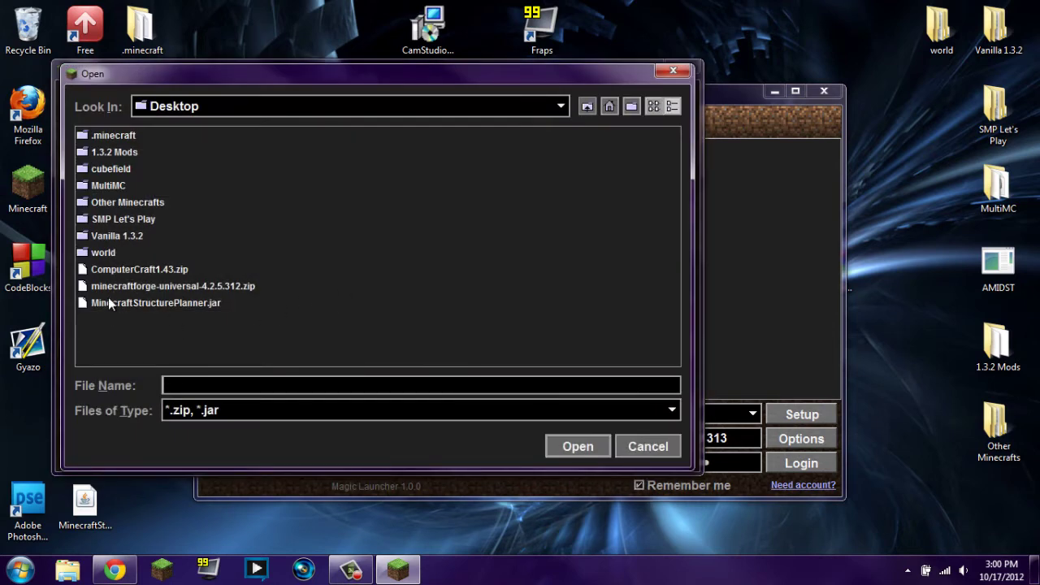
left_click(113, 268)
left_click(580, 447)
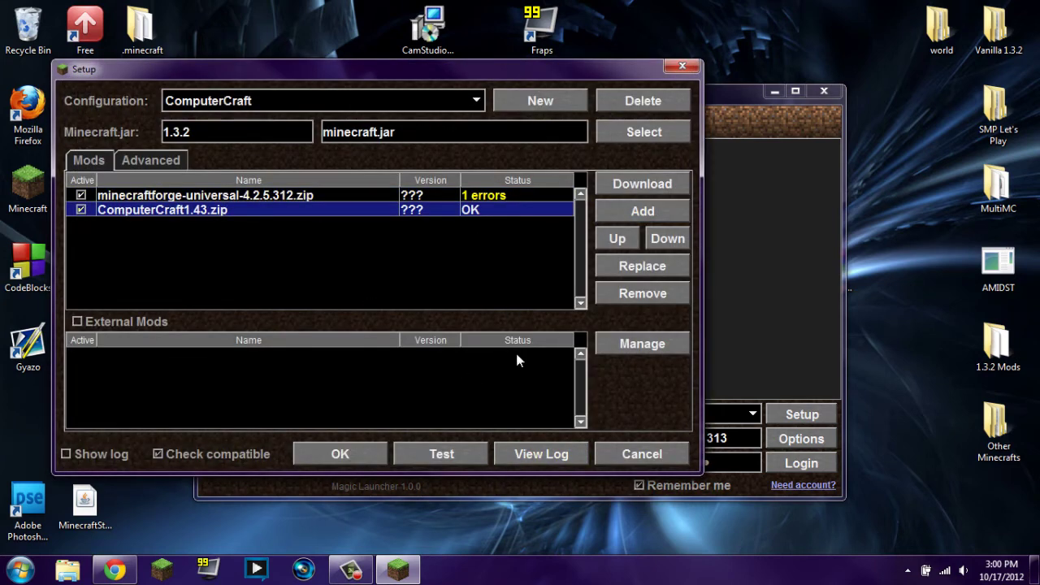
left_click(324, 457)
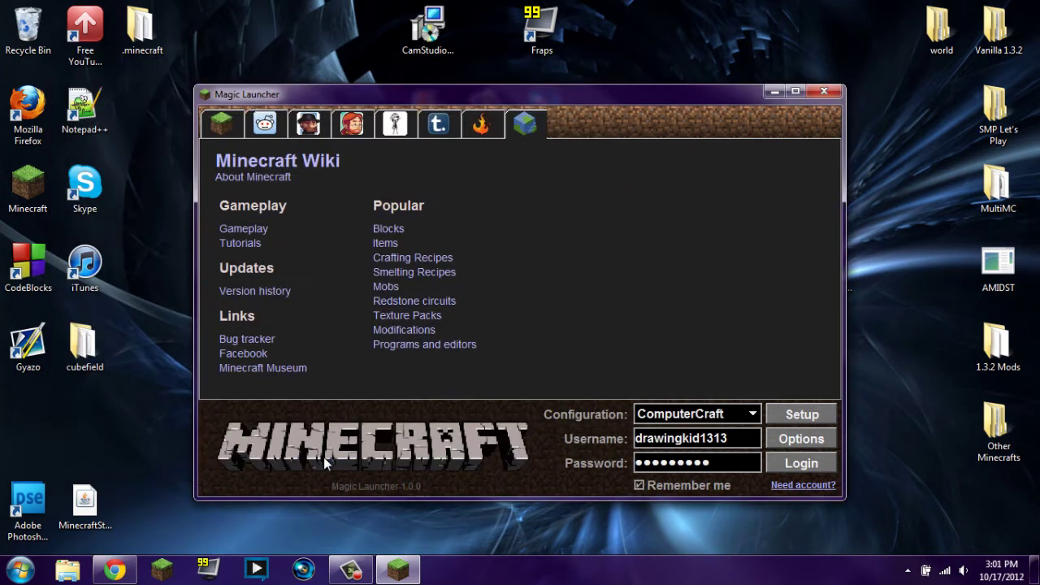
- Log in to launch the game with the ComputerCraft configuration, and create a new singleplayer world in Creative mode
left_click(785, 465)
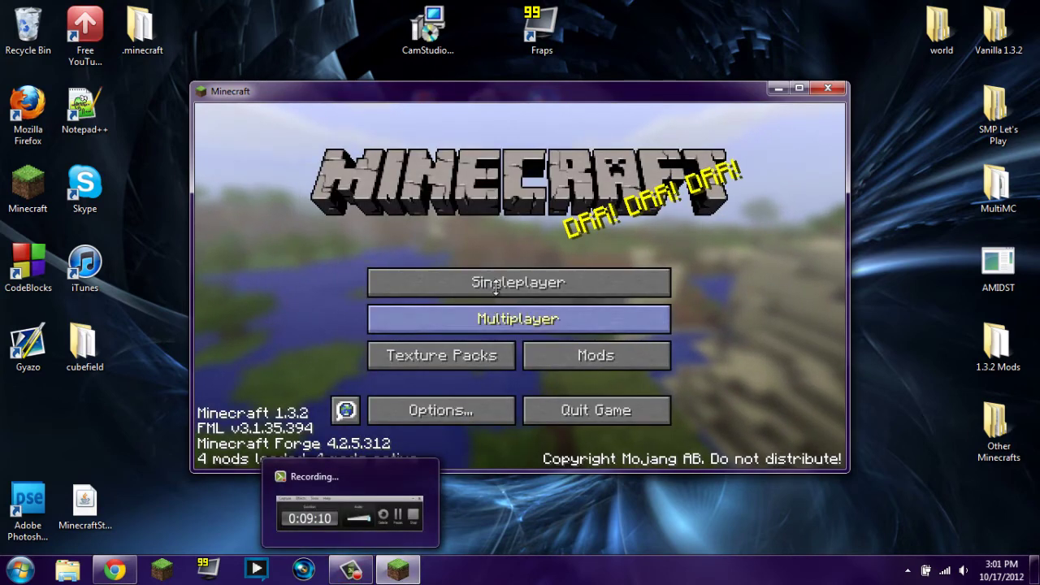
left_click(489, 278)
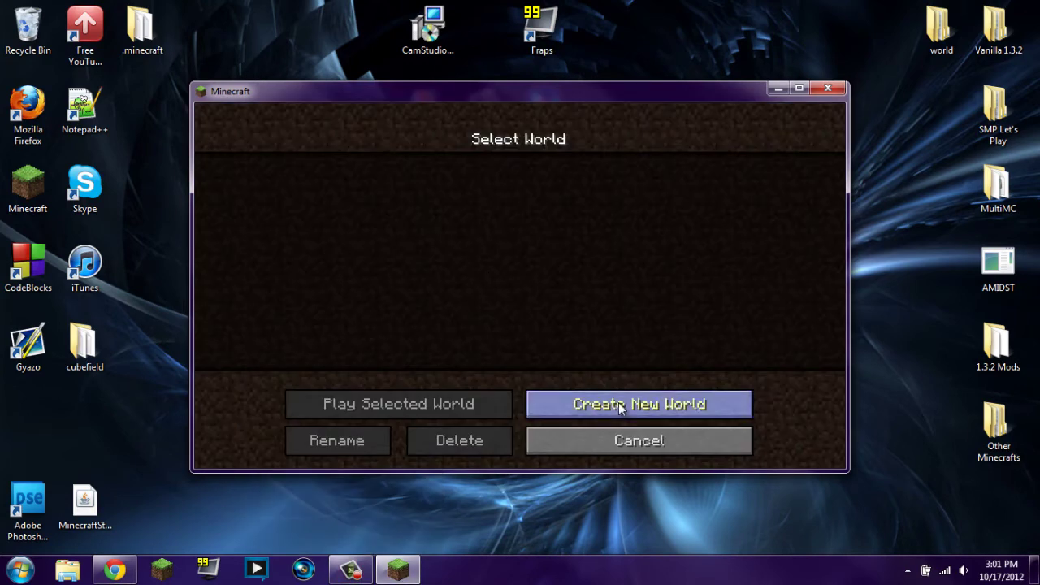
left_click(553, 404)
left_click(524, 270)
left_click(520, 272)
left_click(478, 433)
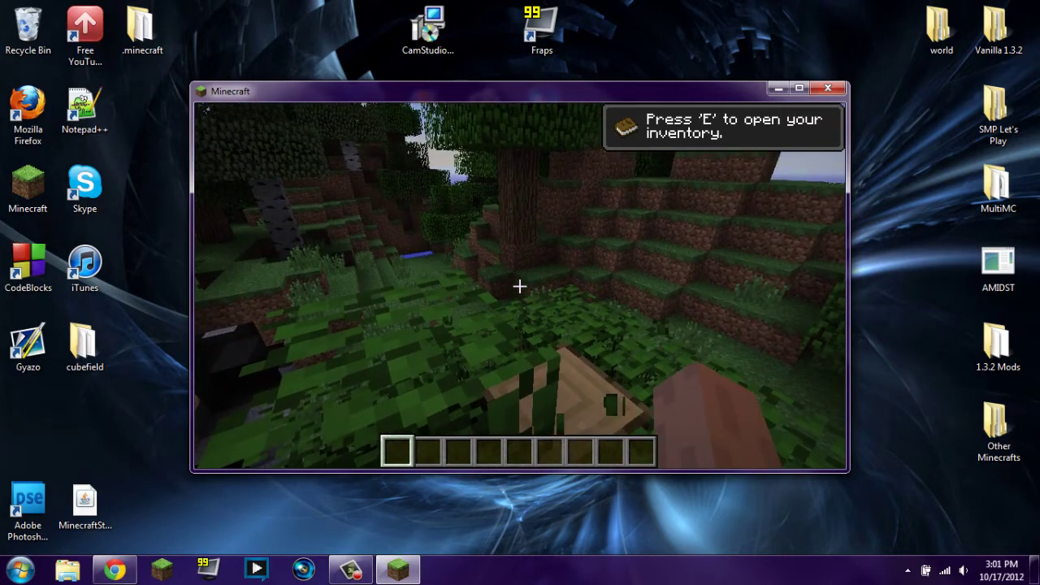
- Find the ComputerCraft items in the full creative item list and put turtles, a computer and a modem in the hotbar
key("e")
scroll(526, 282, "down", 5)
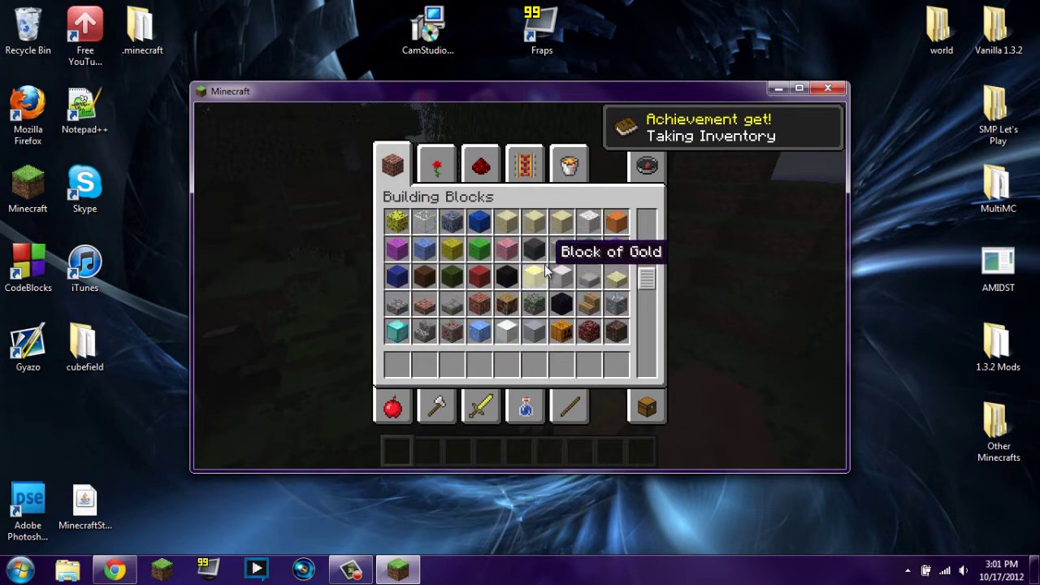
left_click(647, 166)
scroll(533, 268, "down", 10)
scroll(534, 260, "up", 2)
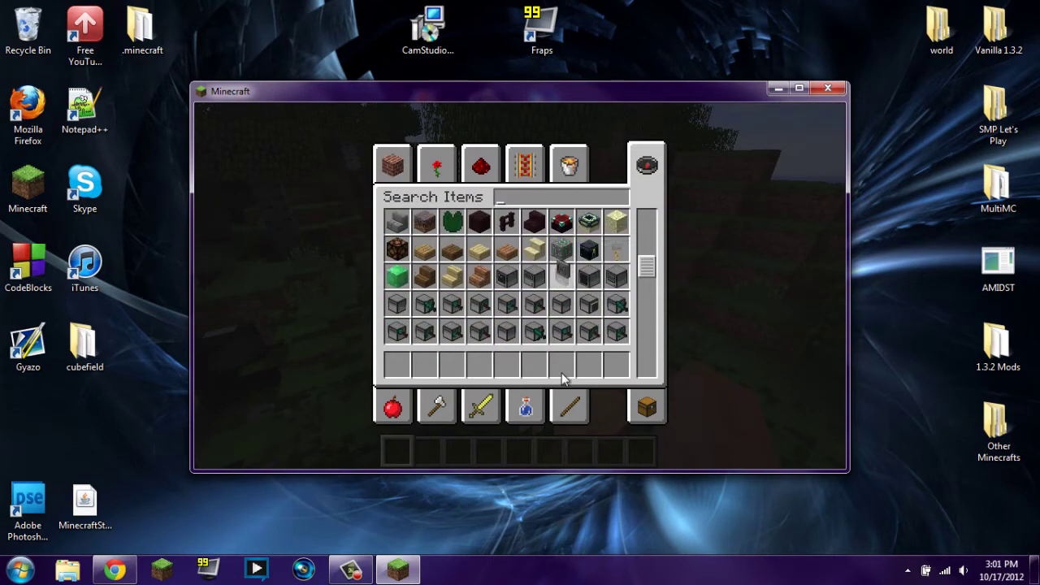
left_click(507, 276)
left_click(479, 365)
left_click(504, 279)
left_click(505, 362)
key("e")
- Place a turtle, a computer and a second turtle on the grass
key("4")
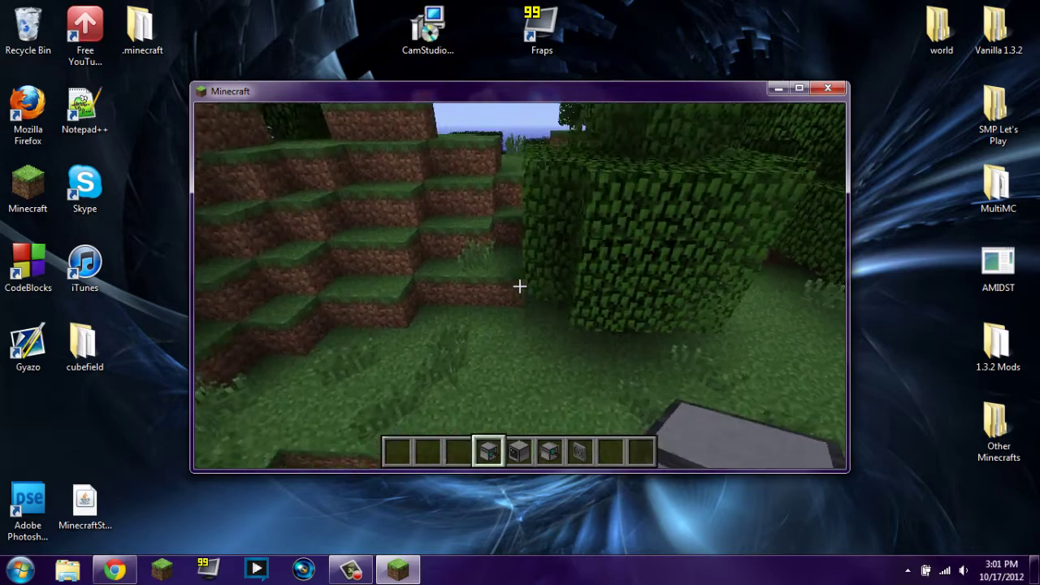
right_click(520, 286)
key("5")
right_click(520, 286)
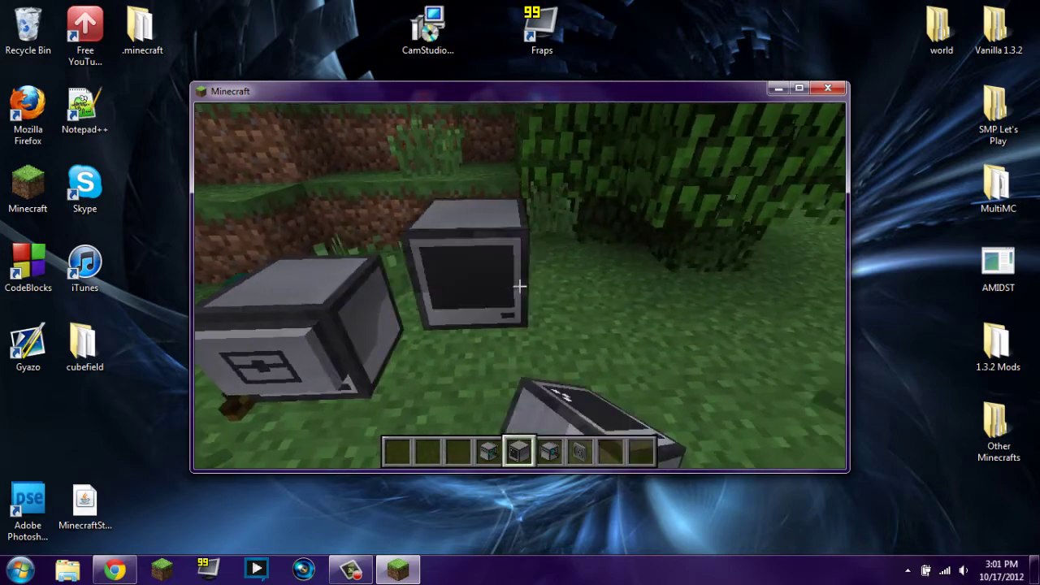
key("6")
key("7")
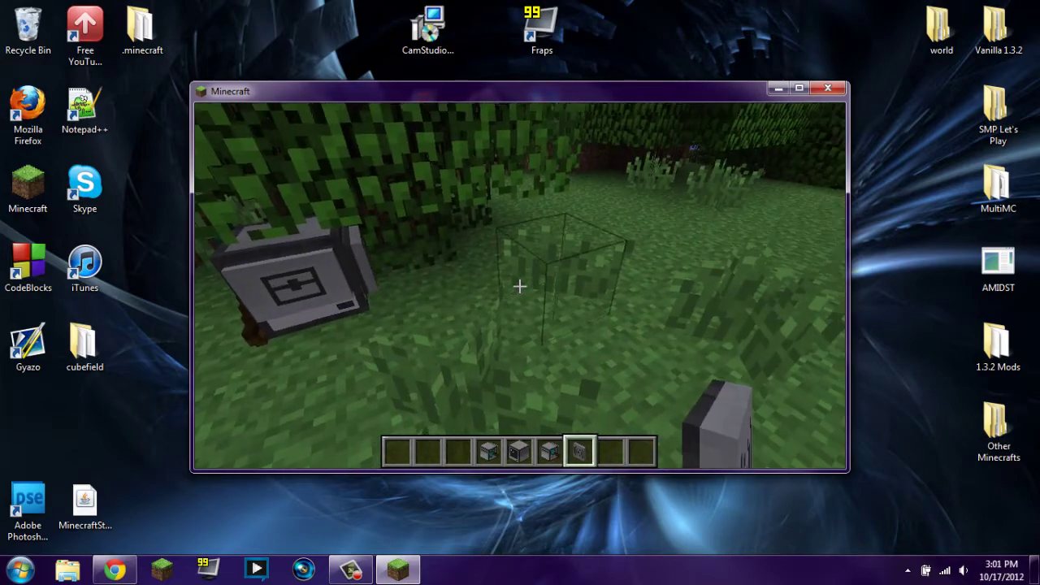
- Place several modems on the ground around the computer
right_click(520, 286)
key("Escape")
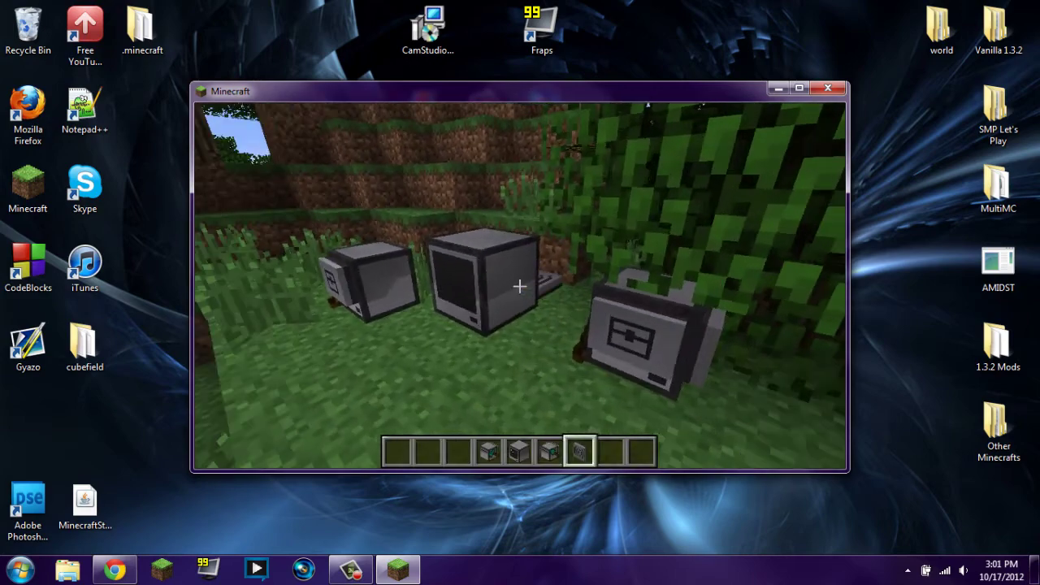
right_click(521, 286)
right_click(520, 286)
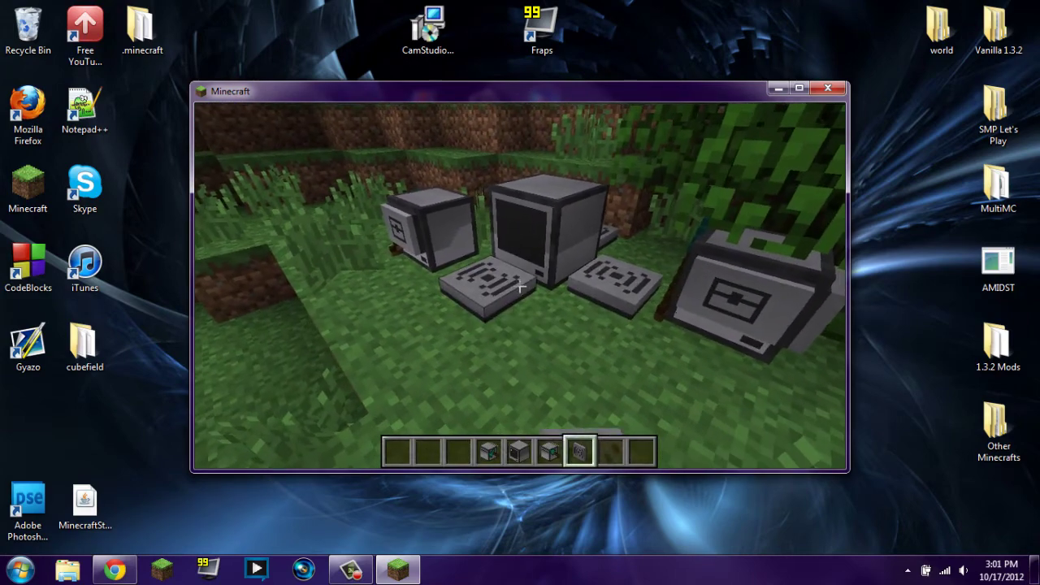
right_click(520, 286)
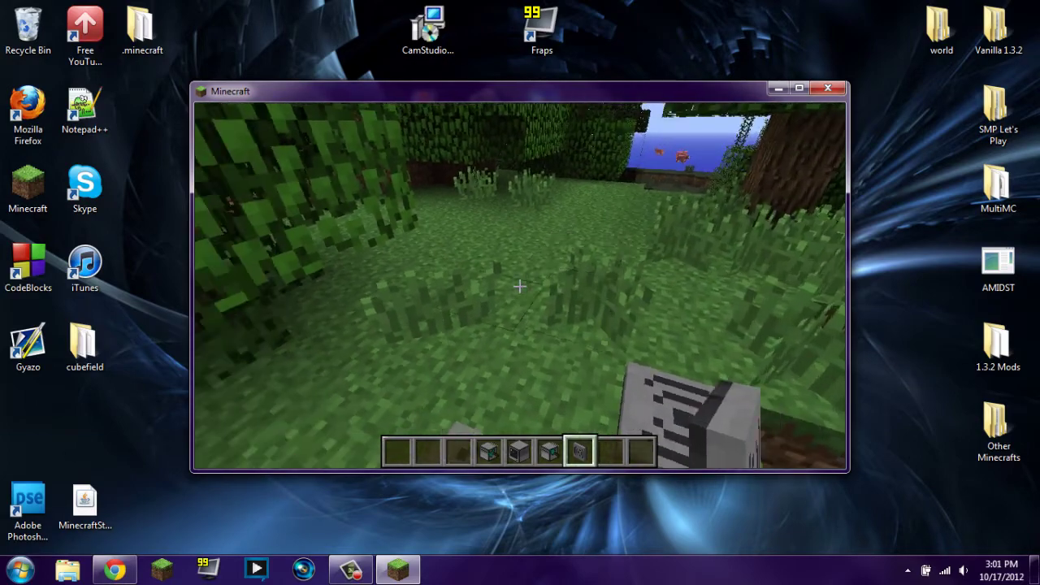
right_click(520, 286)
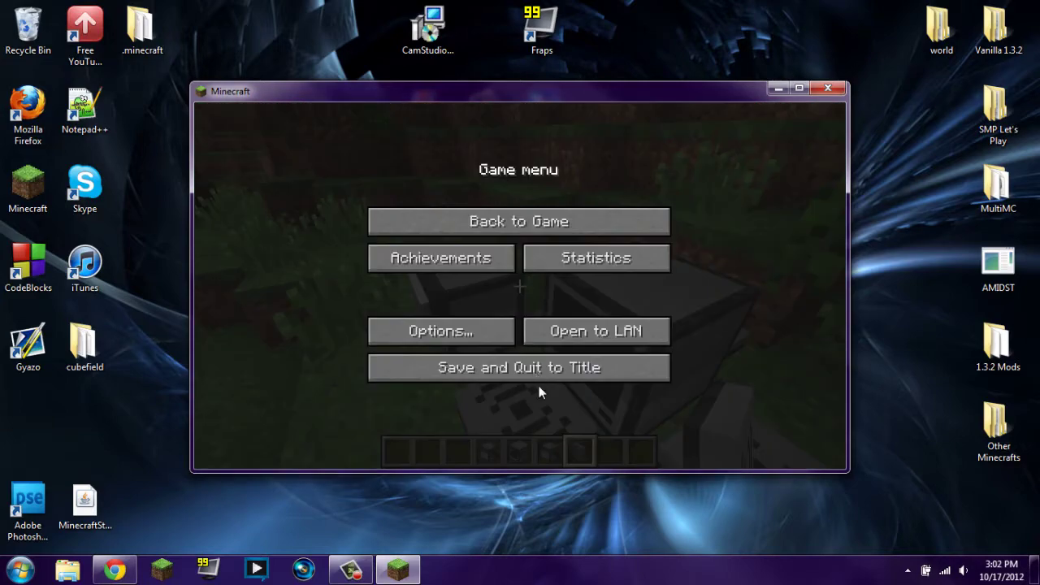
- Save the world and quit the game, and move the minecraftforge archive on the desktop to just above the MagicLauncher icon
left_click(542, 375)
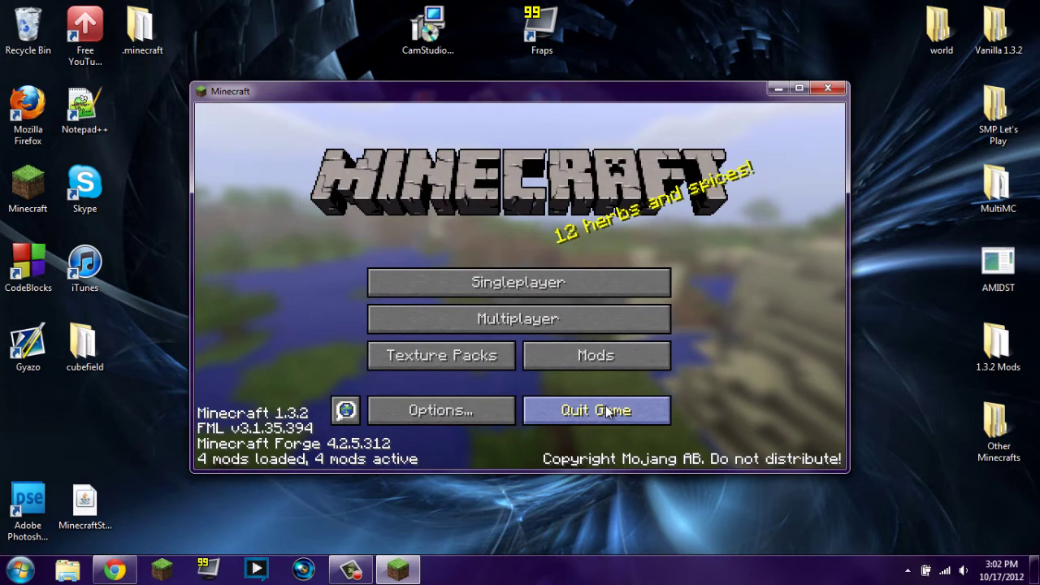
left_click(602, 414)
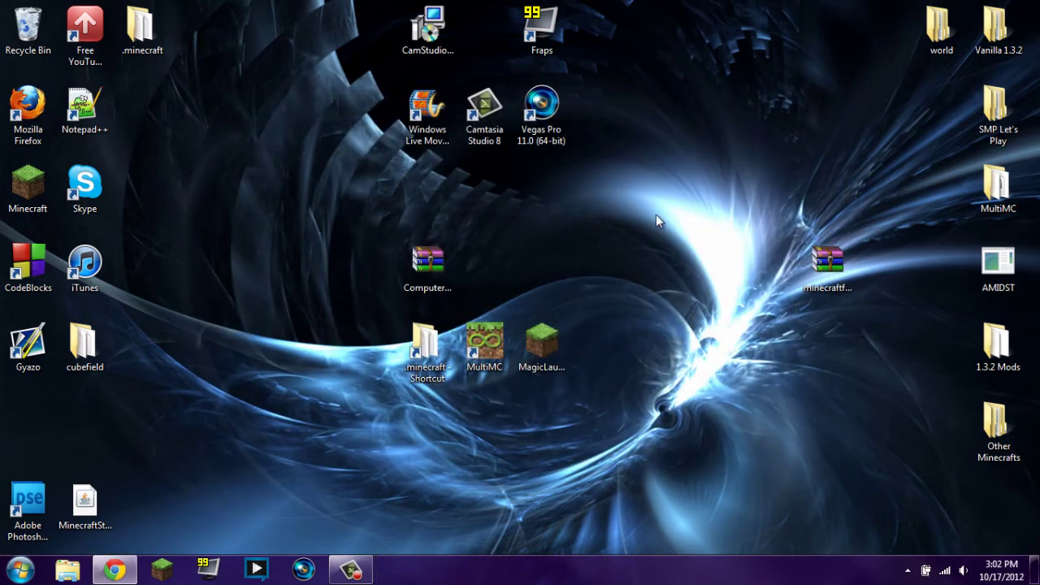
left_click_drag(824, 263, 551, 272)
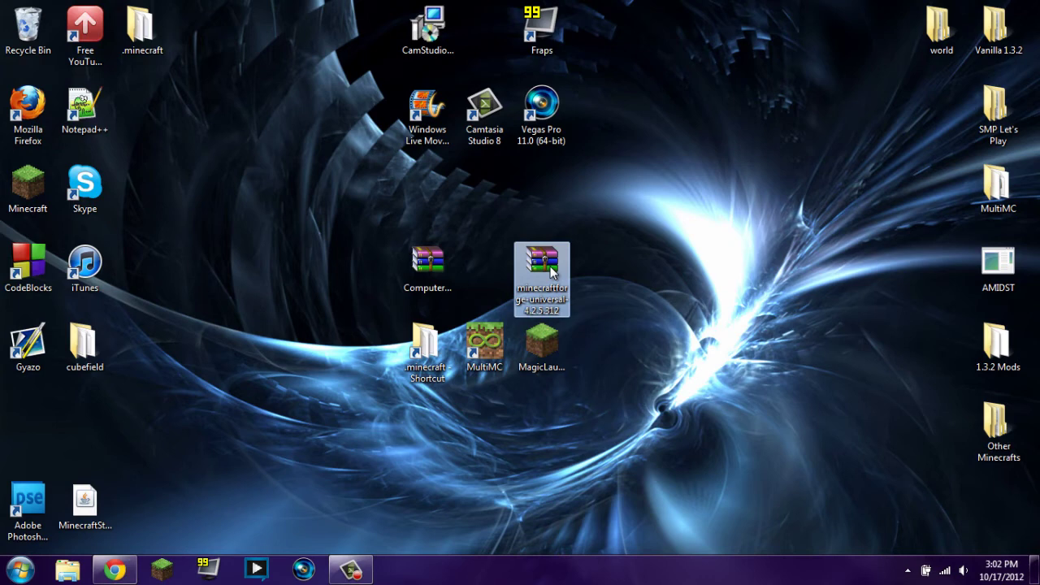
- Open the Roaming .minecraft folder, read through the ForgeModLoader-client-0 log, and close the log
double_click(424, 345)
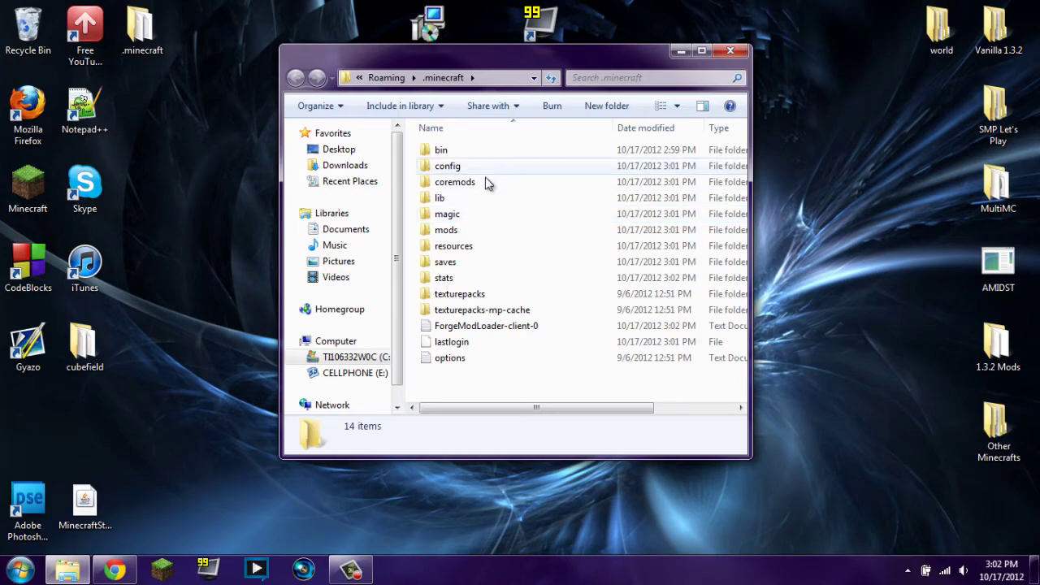
double_click(479, 325)
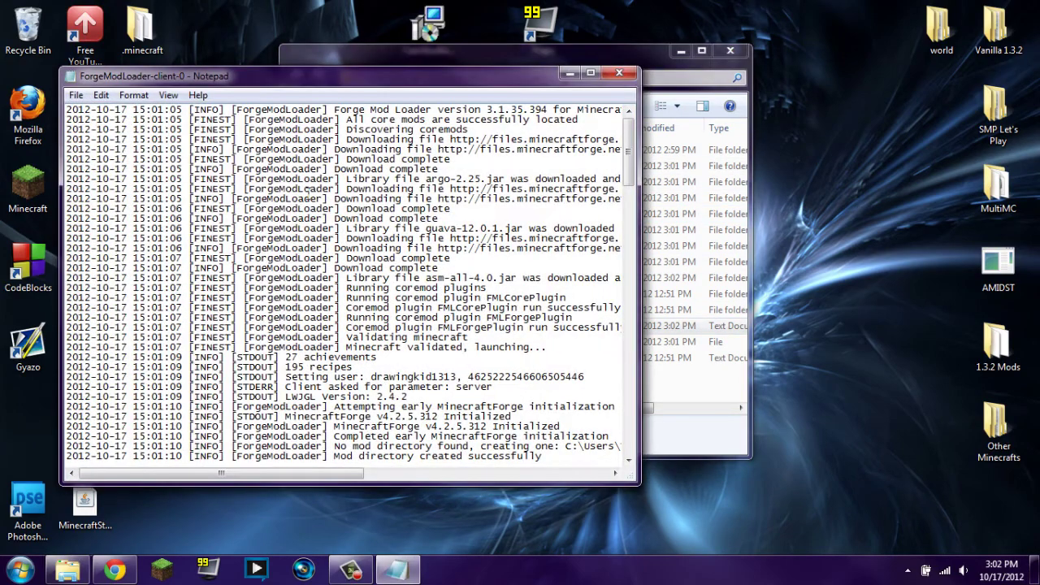
scroll(350, 219, "down", 20)
scroll(354, 236, "down", 20)
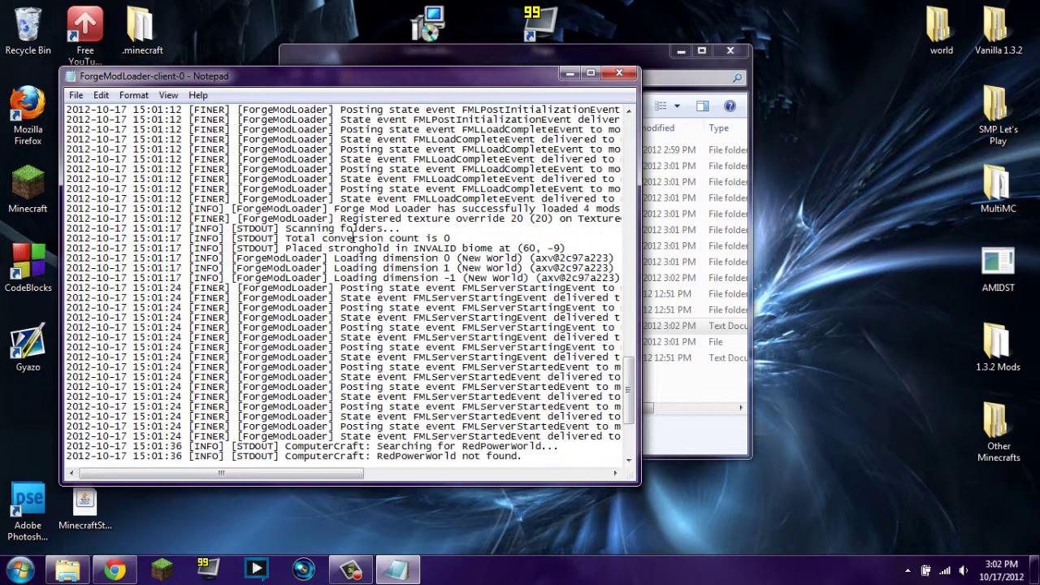
scroll(382, 263, "up", 20)
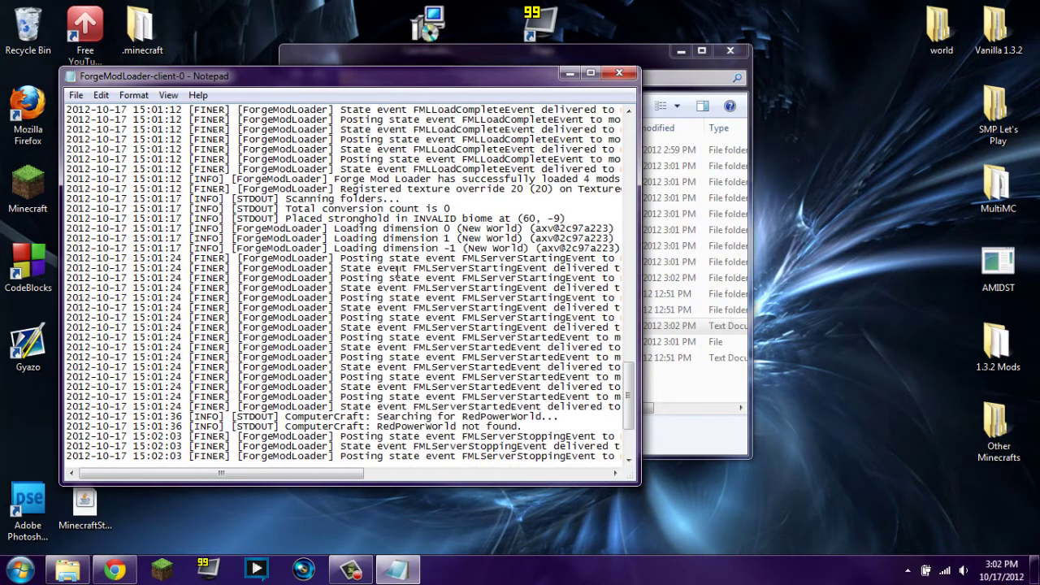
scroll(349, 276, "up", 3)
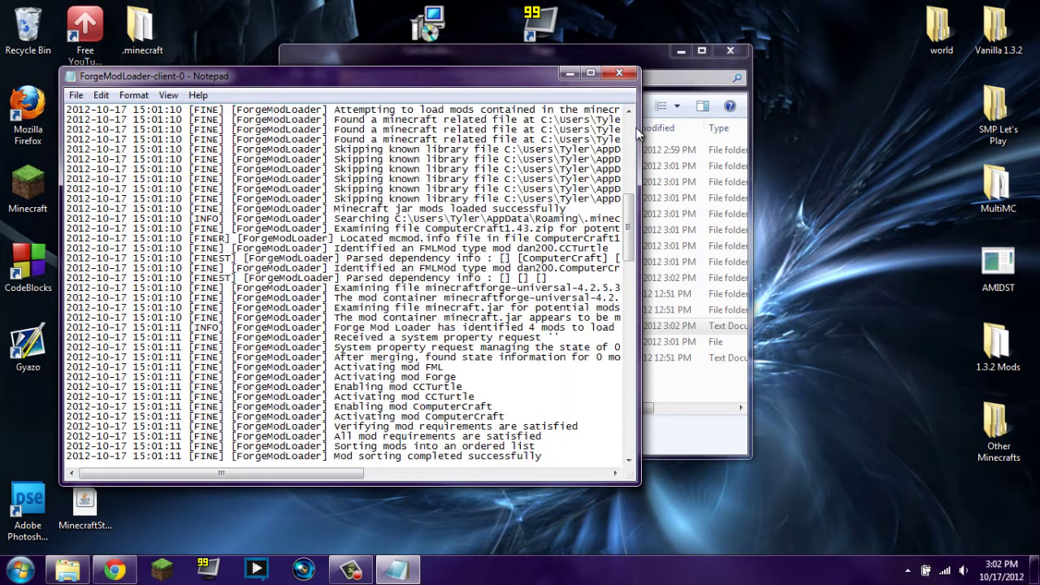
left_click(619, 74)
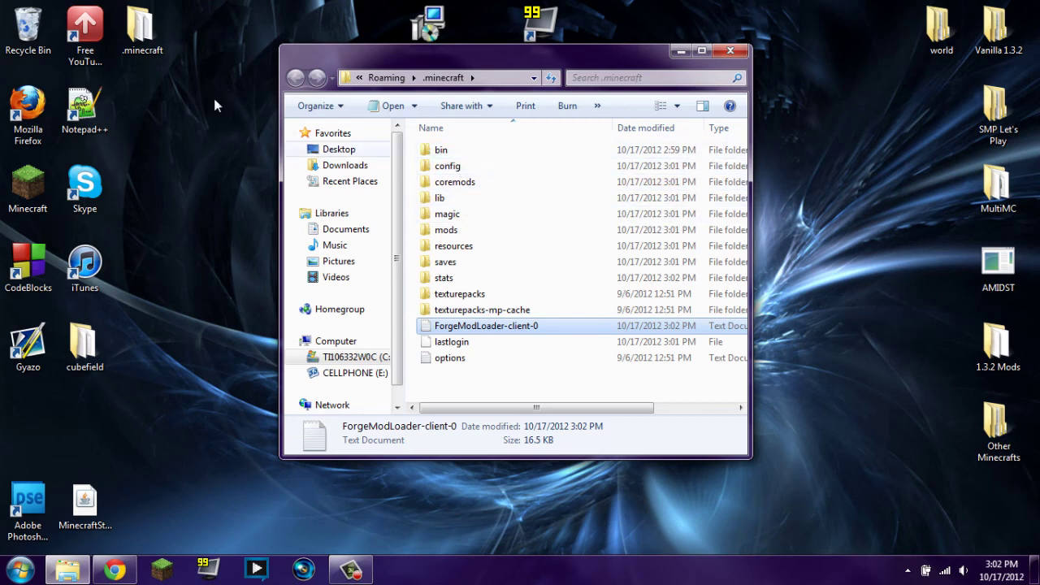
- Check the desktop's .minecraft folder and the contents of the Roaming .minecraft folder, and close both windows
double_click(139, 29)
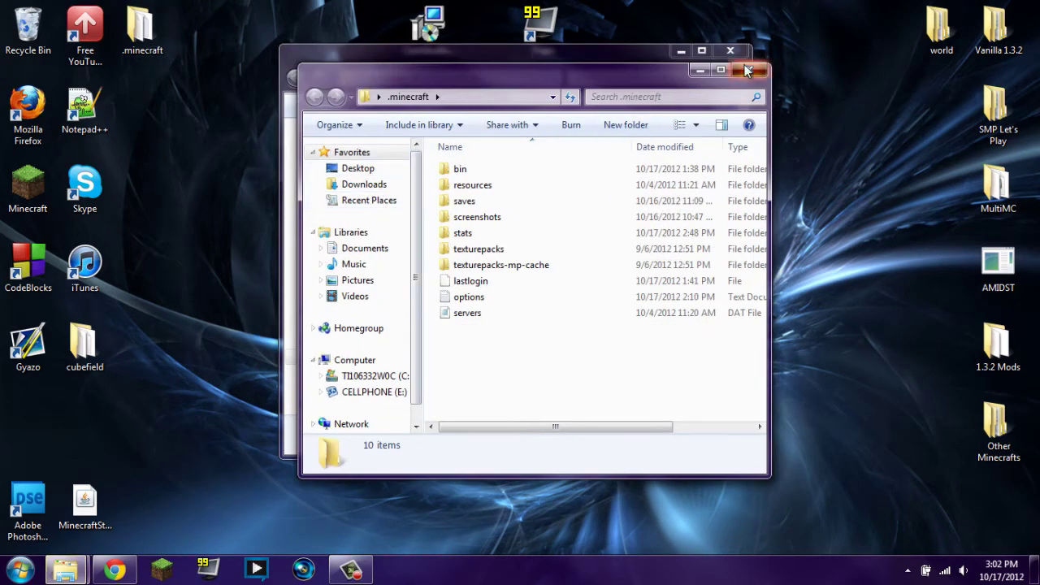
left_click(749, 69)
left_click_drag(529, 357, 471, 65)
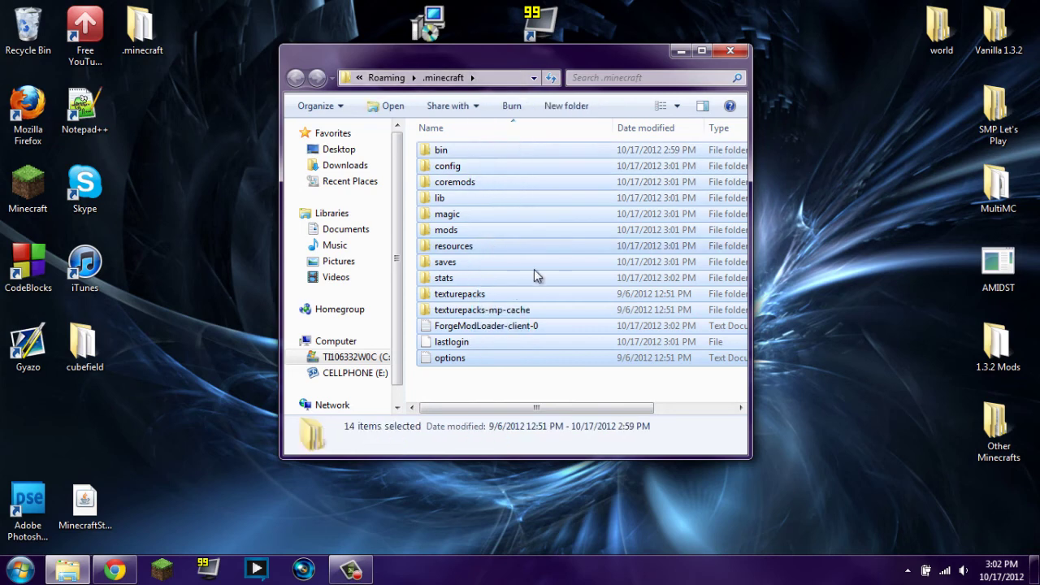
left_click(639, 385)
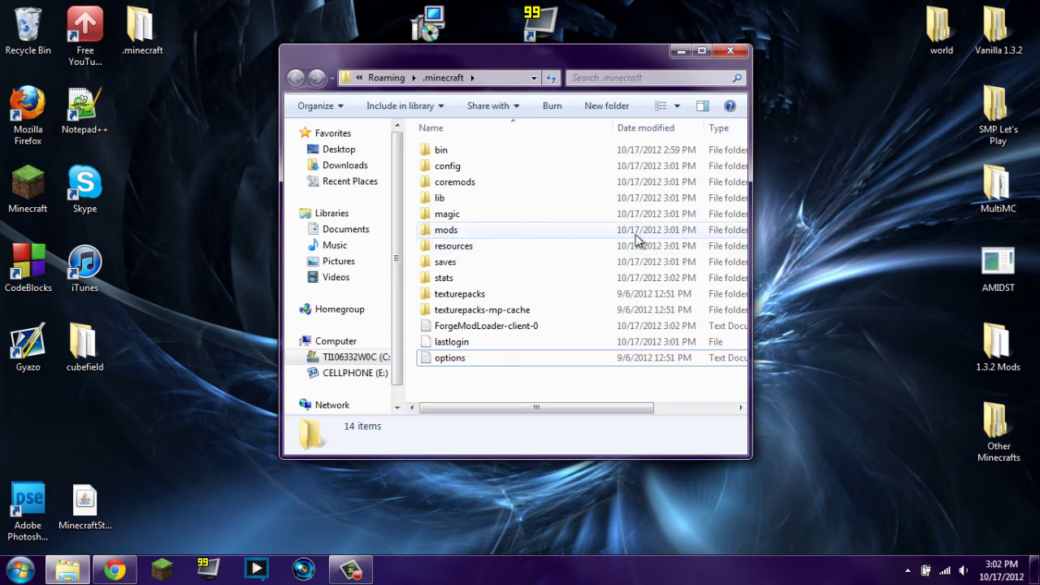
left_click(737, 51)
- Reopen Magic Launcher, view the log from the ComputerCraft configuration's setup, and close the log and the setup
left_click(527, 343)
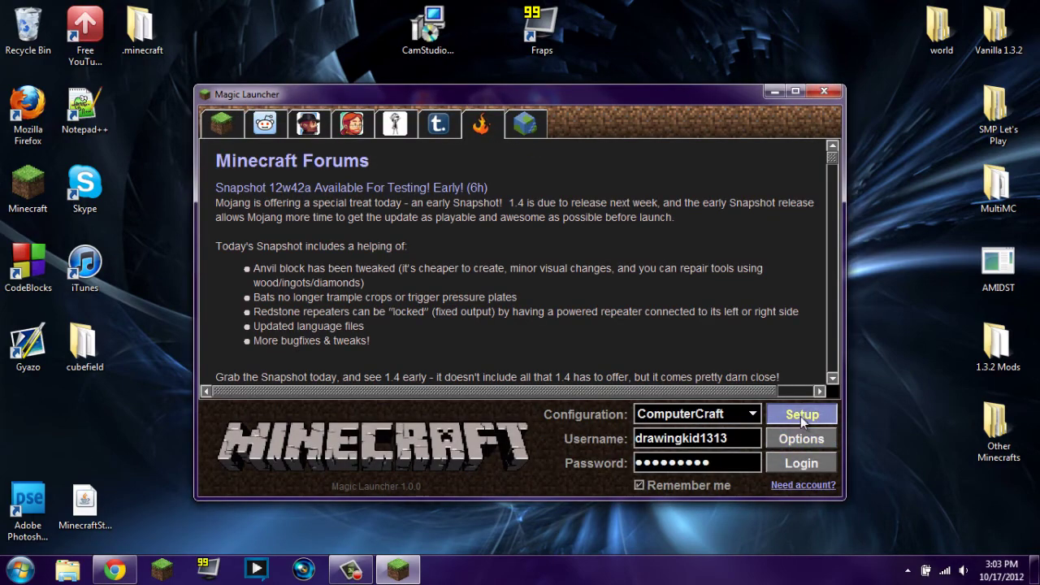
left_click(802, 416)
left_click(693, 472)
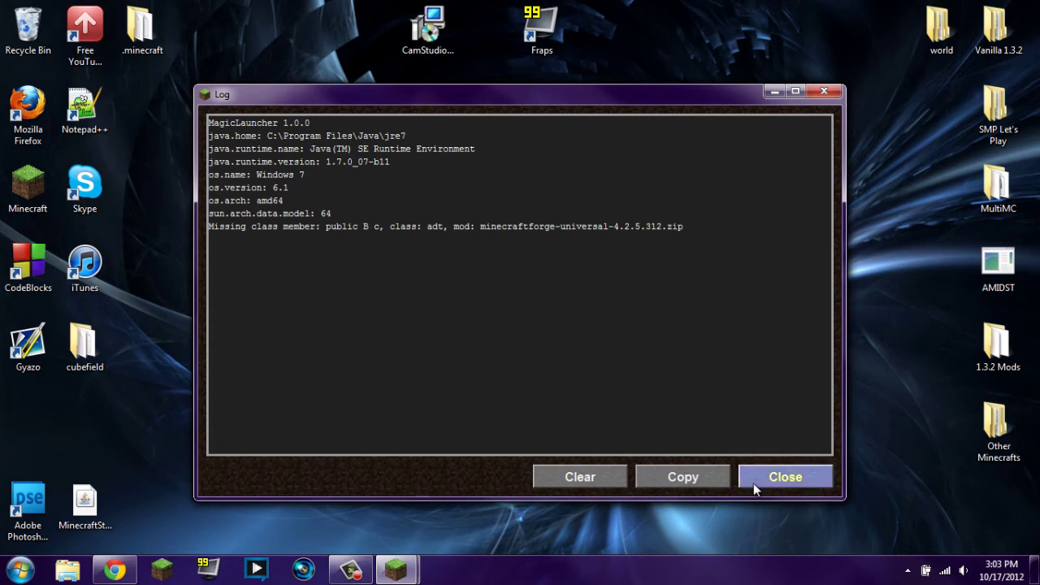
left_click(756, 480)
left_click(767, 487)
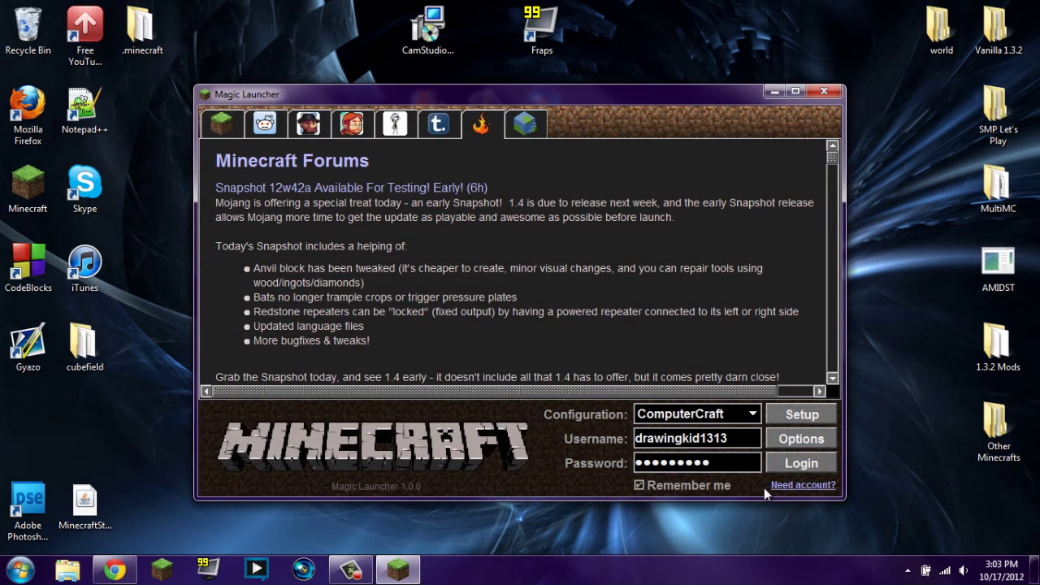